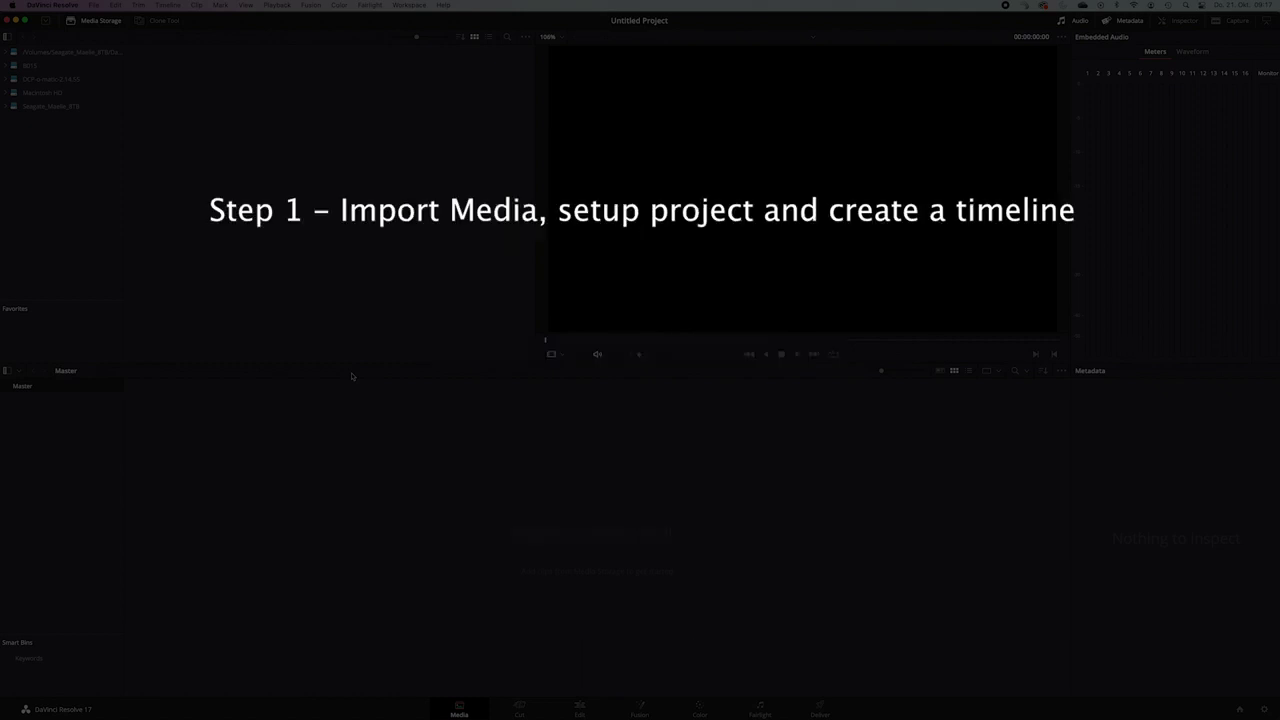
Step: Import the 1920x1080 Hohme_of_Taste .mov clip from the footage folder into the Media Pool
{"action": "right_click", "coordinate": [296, 466]}
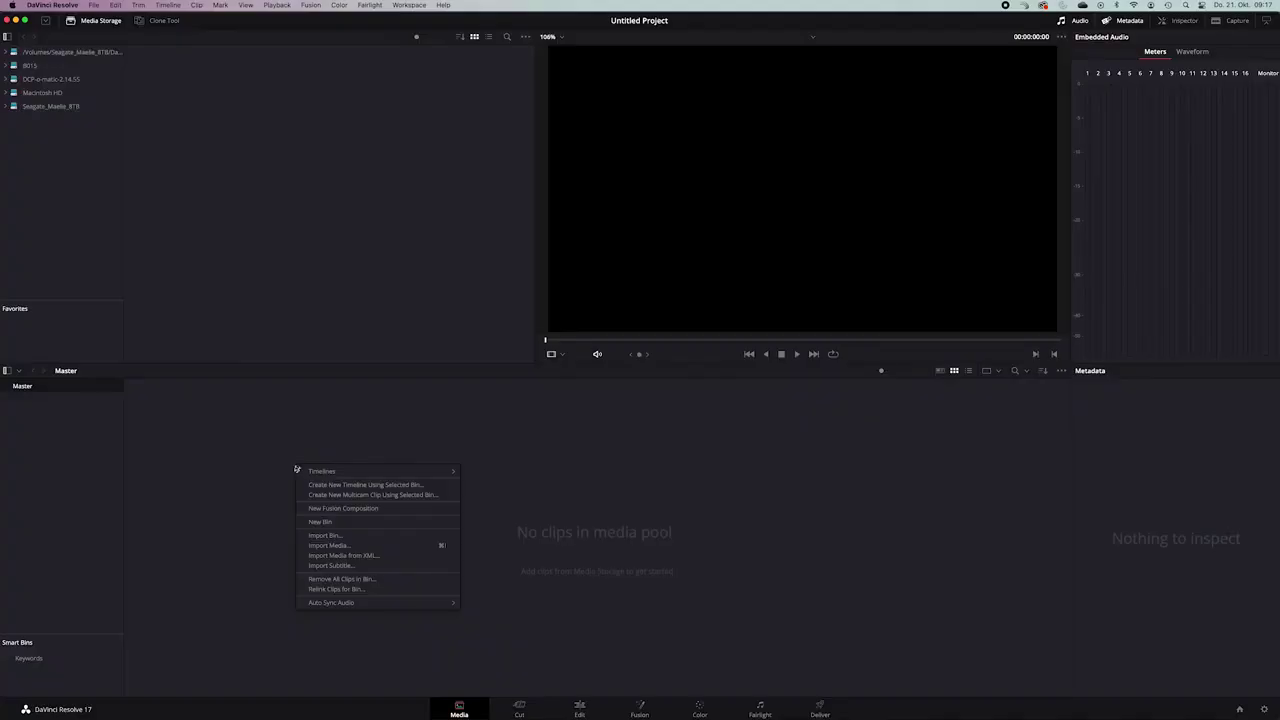
{"action": "left_click", "coordinate": [345, 549]}
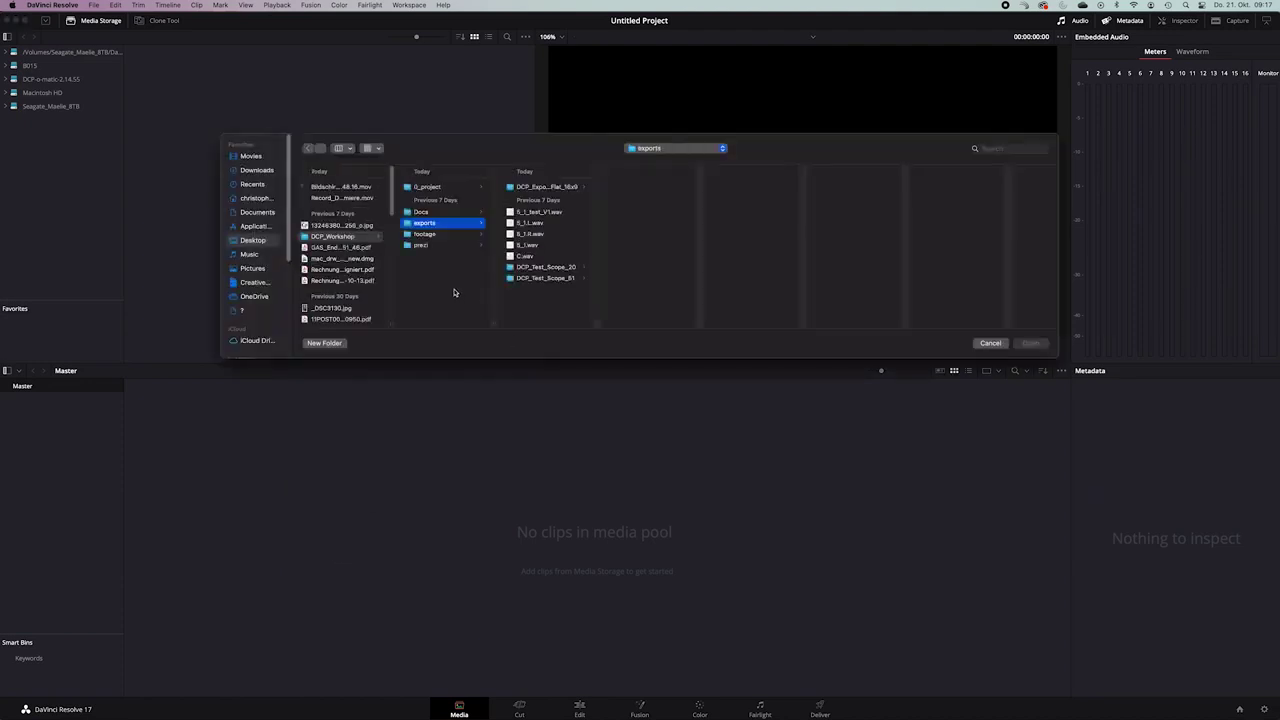
{"action": "left_click", "coordinate": [418, 235]}
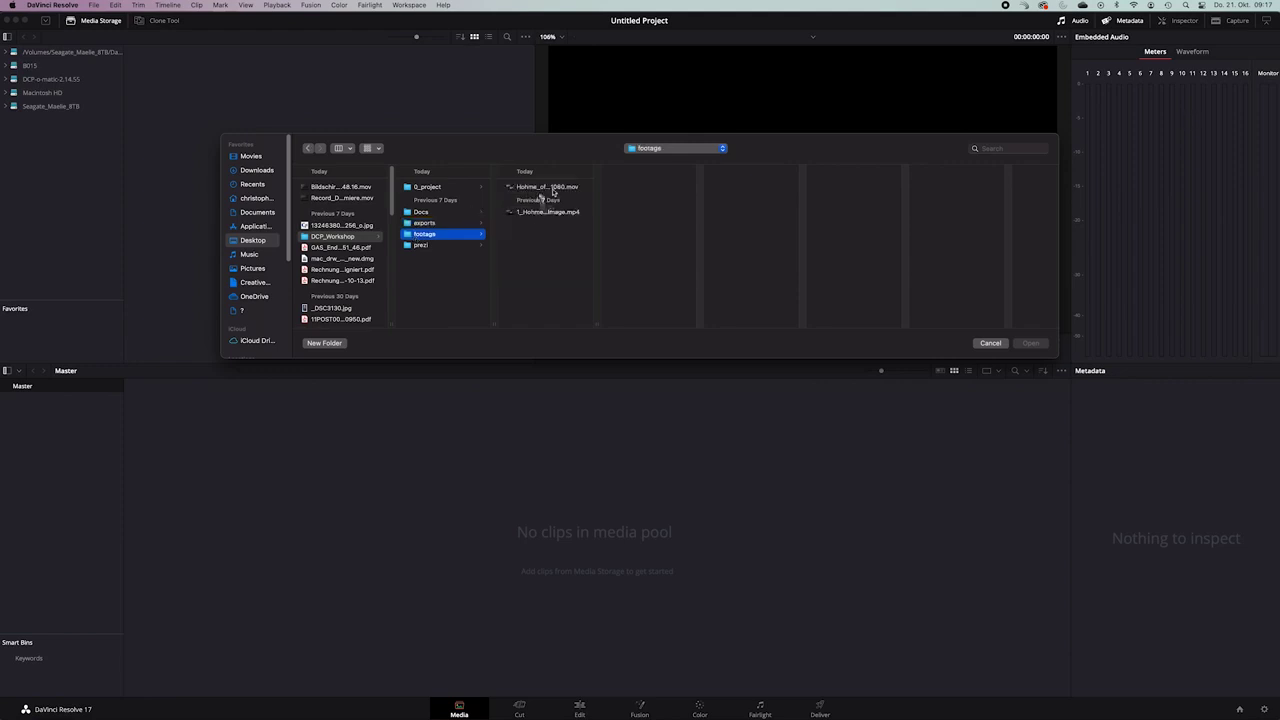
{"action": "left_click", "coordinate": [556, 188]}
{"action": "double_click", "coordinate": [590, 322]}
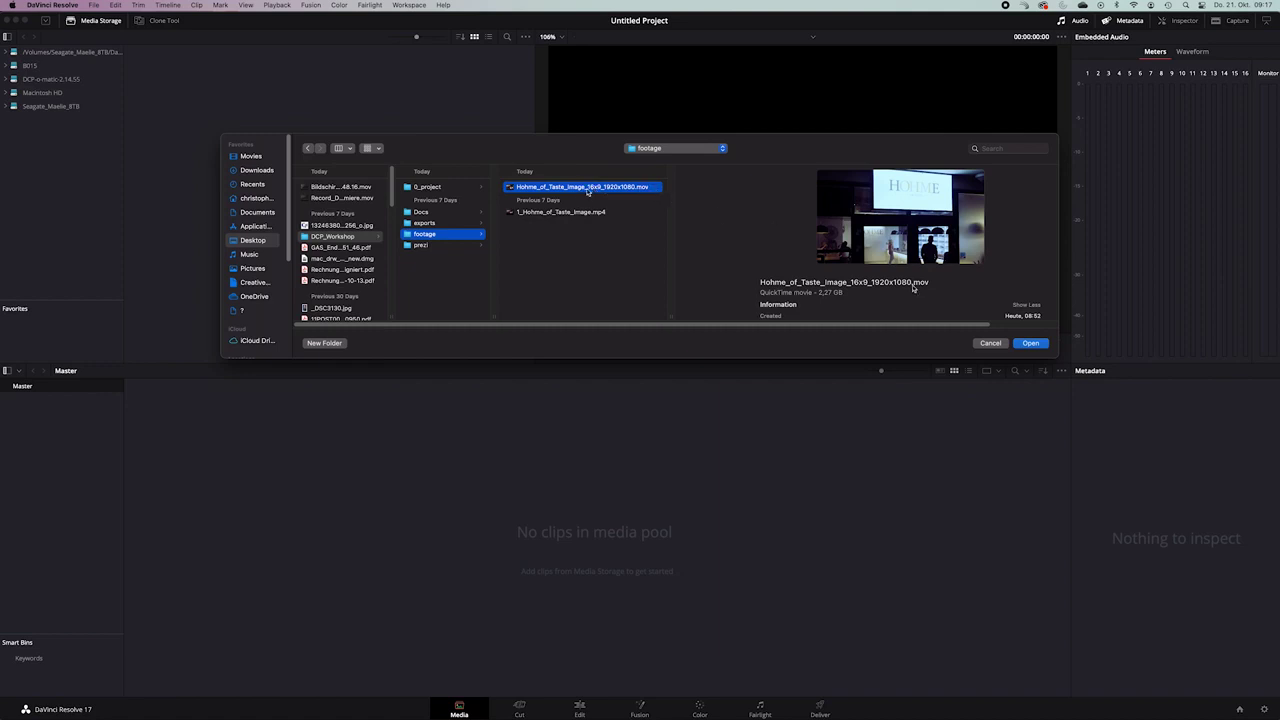
{"action": "left_click", "coordinate": [1031, 344]}
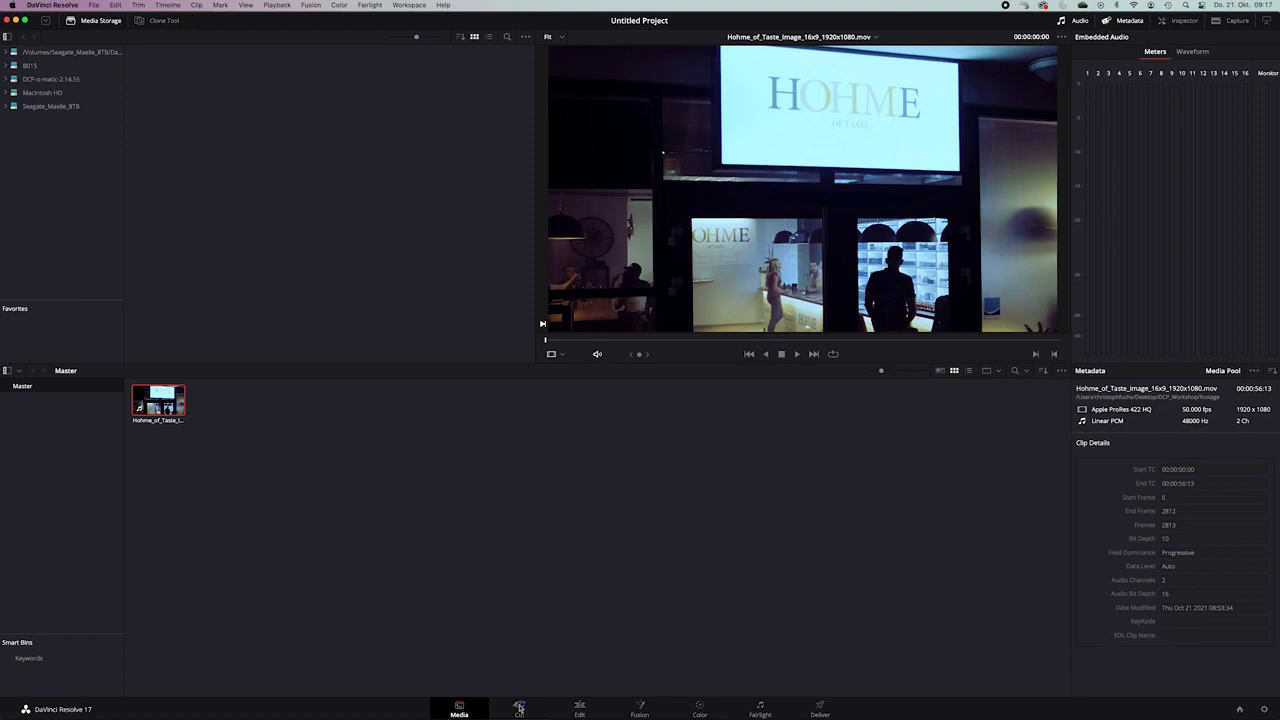
Step: From the Cut page, set the timeline to 1998 x 1080 DCI Flat 1.85 at 25 fps in Project Settings
{"action": "left_click", "coordinate": [519, 709]}
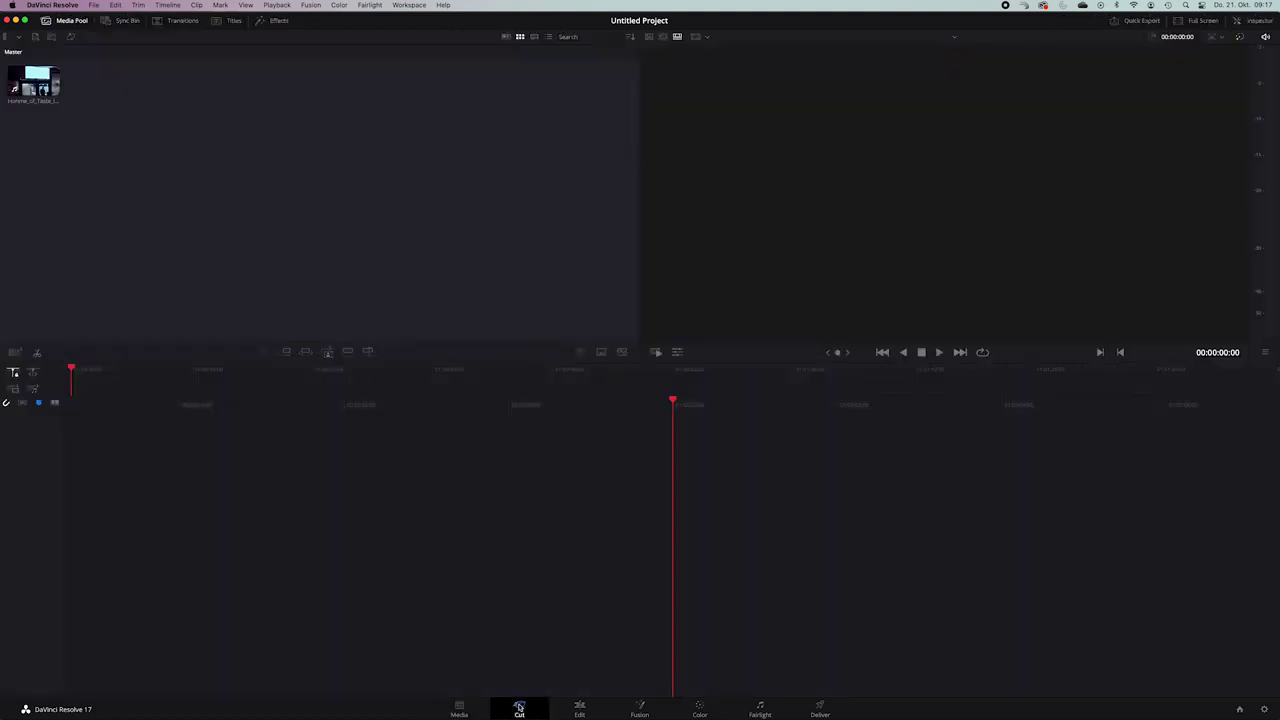
{"action": "left_click", "coordinate": [114, 5]}
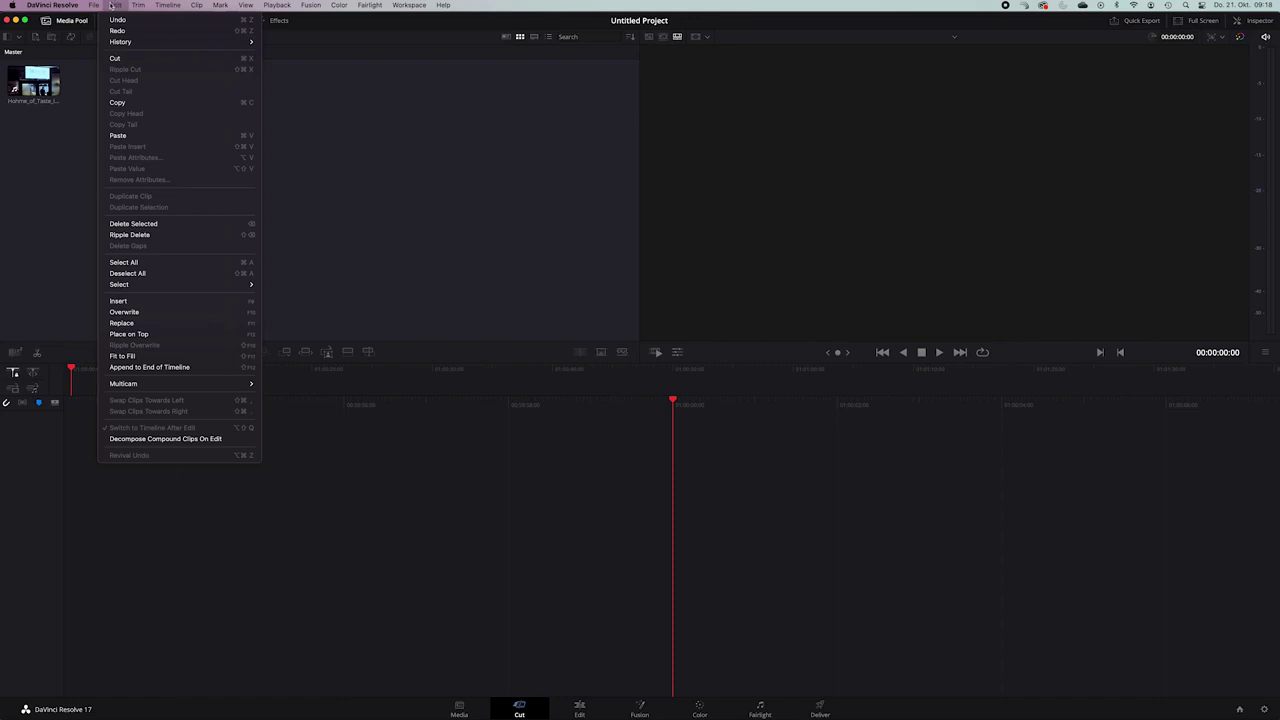
{"action": "mouse_move", "coordinate": [93, 5]}
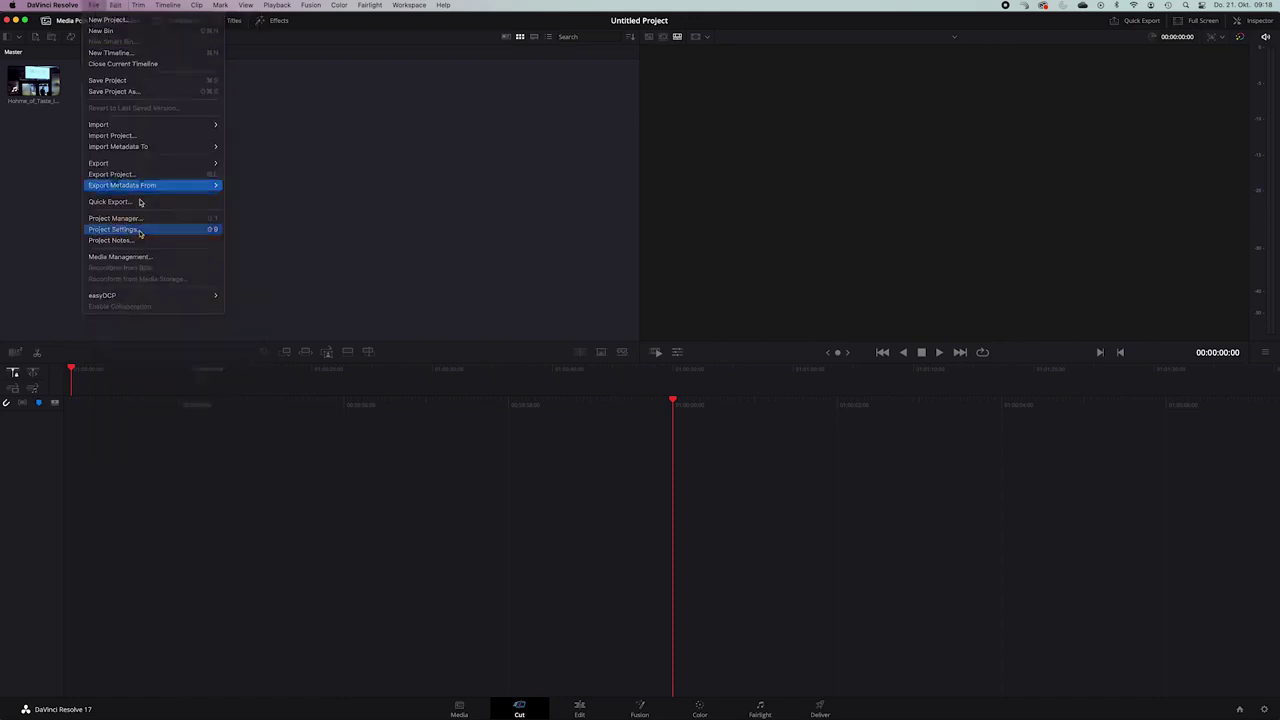
{"action": "left_click", "coordinate": [140, 232]}
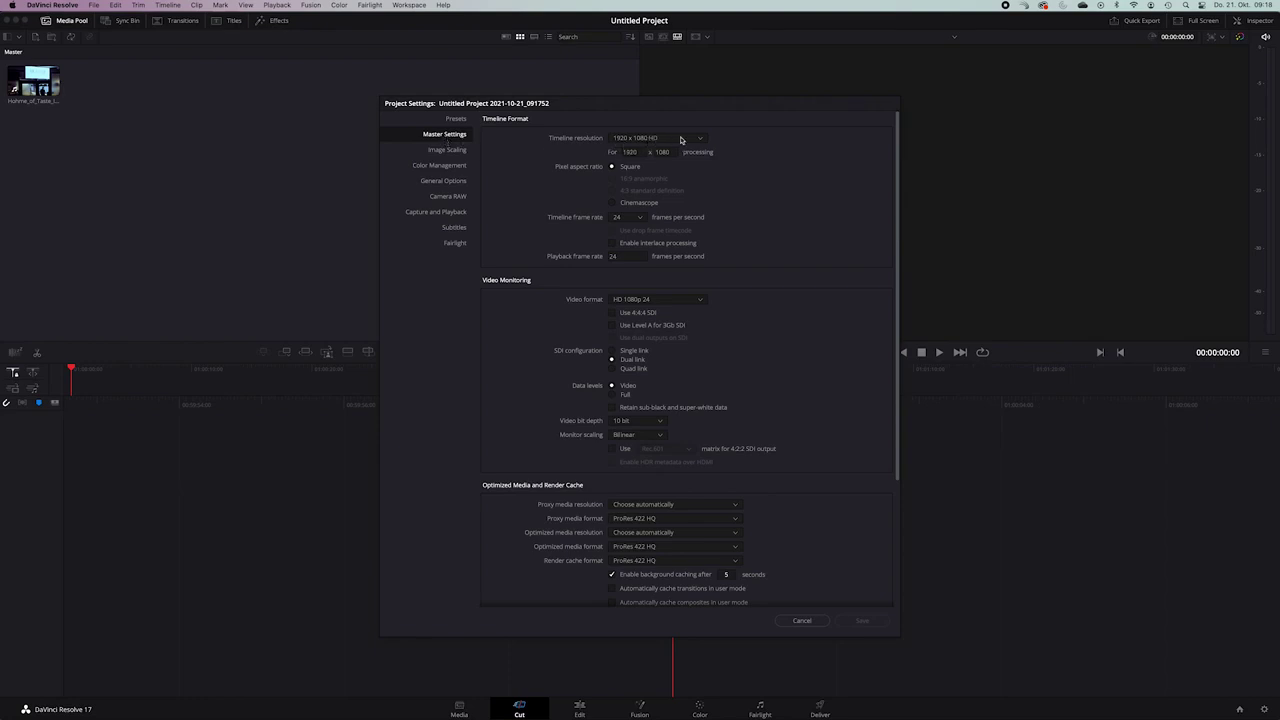
{"action": "left_click", "coordinate": [681, 140]}
{"action": "scroll", "coordinate": [675, 180], "scroll_direction": "down", "scroll_amount": 3}
{"action": "scroll", "coordinate": [665, 200], "scroll_direction": "down", "scroll_amount": 4}
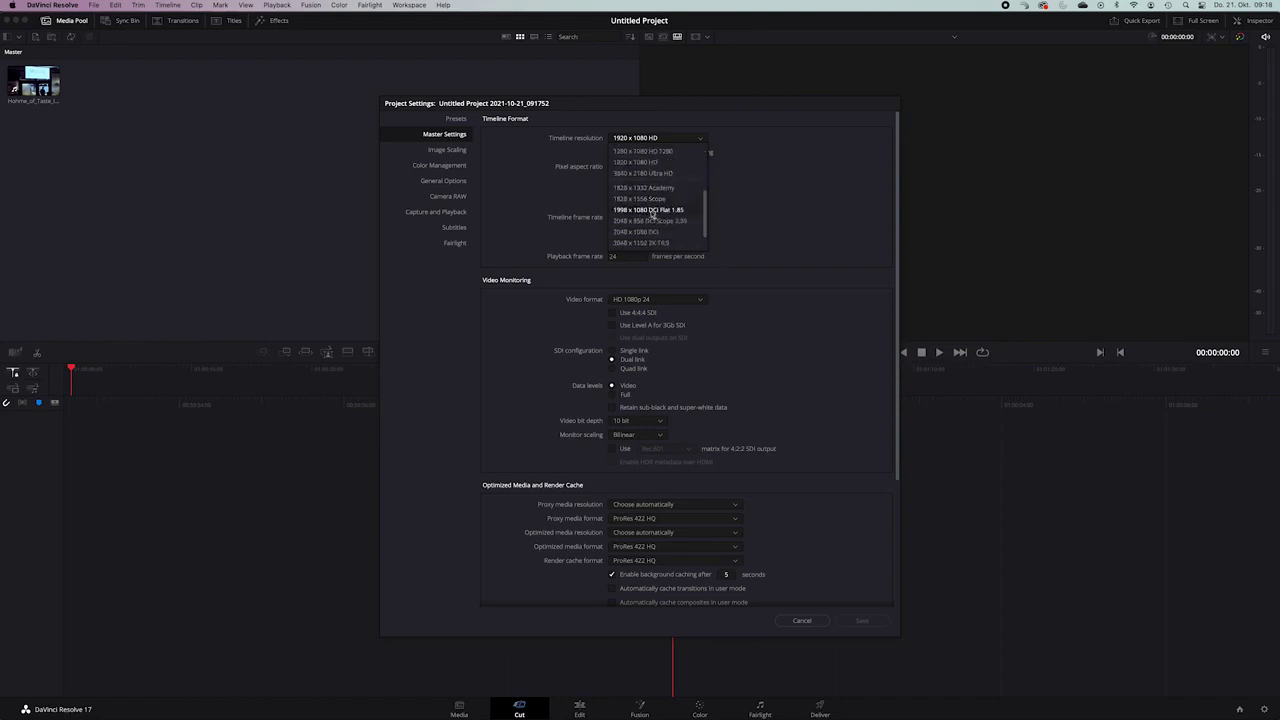
{"action": "left_click", "coordinate": [624, 211]}
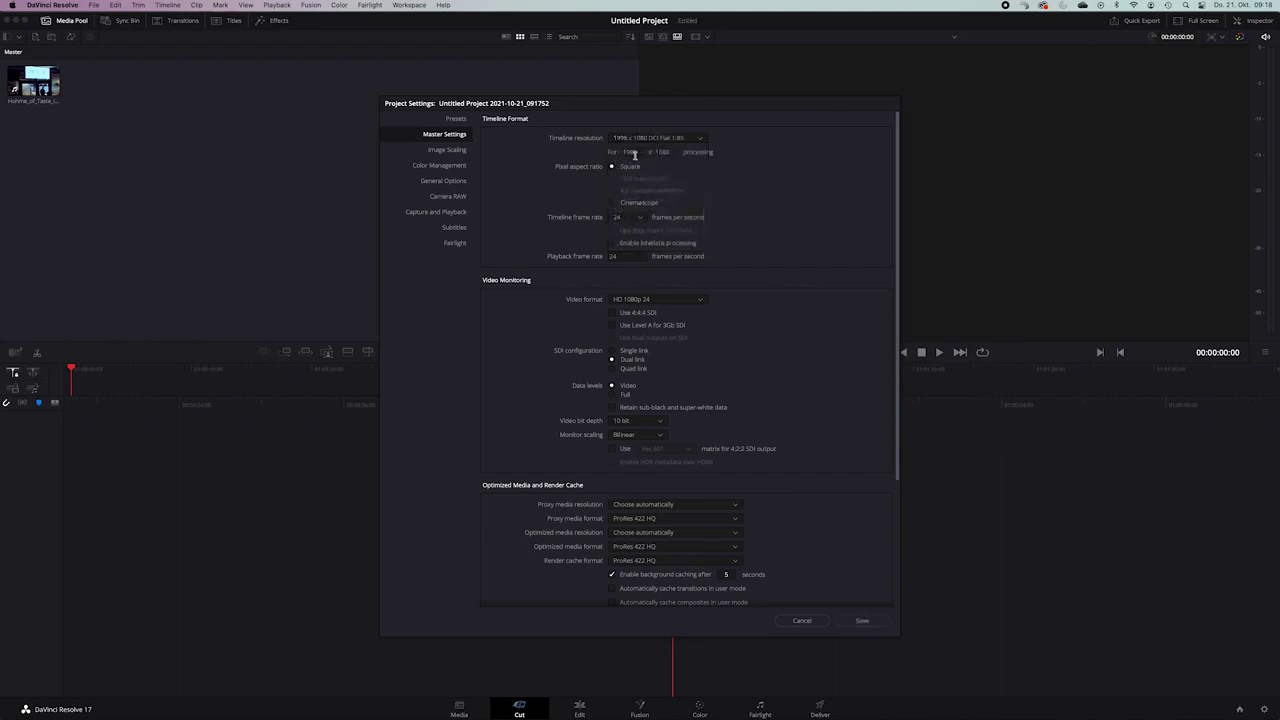
{"action": "left_click", "coordinate": [627, 220]}
{"action": "left_click", "coordinate": [622, 282]}
{"action": "left_click", "coordinate": [446, 152]}
Step: Keep DaVinci YRGB as the colour science in Color Management
{"action": "left_click", "coordinate": [442, 166]}
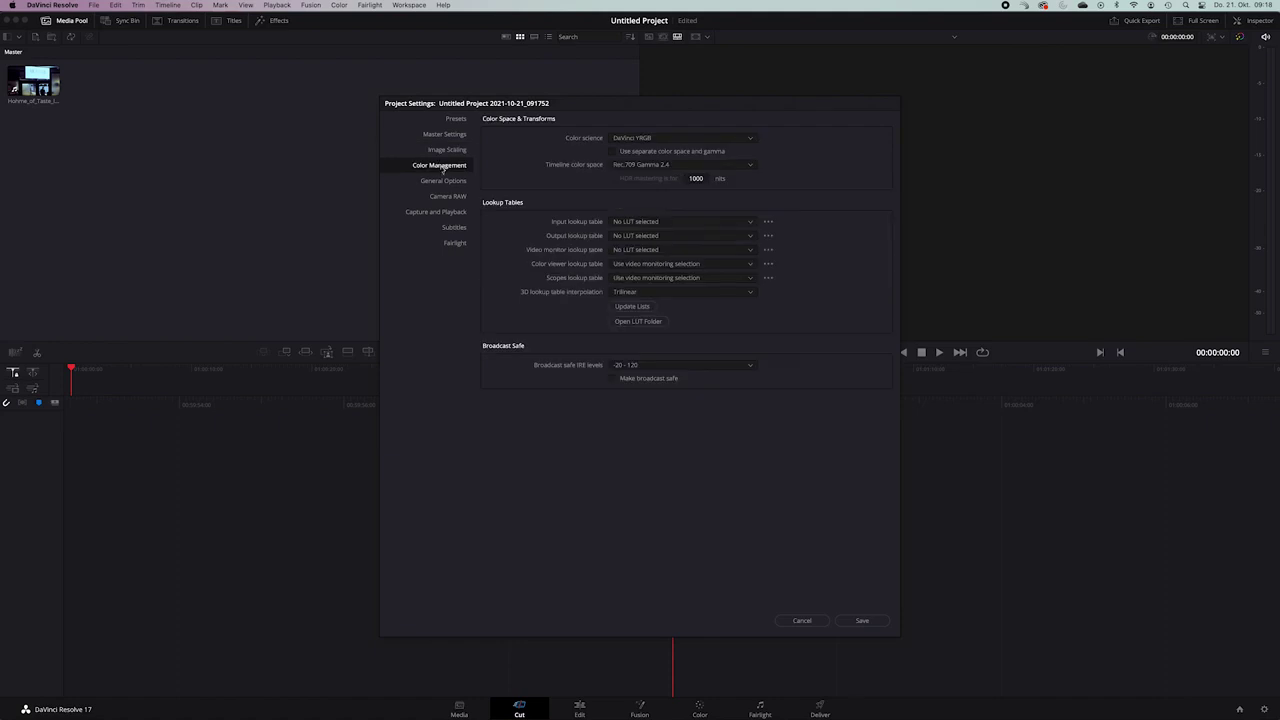
{"action": "left_click", "coordinate": [632, 140]}
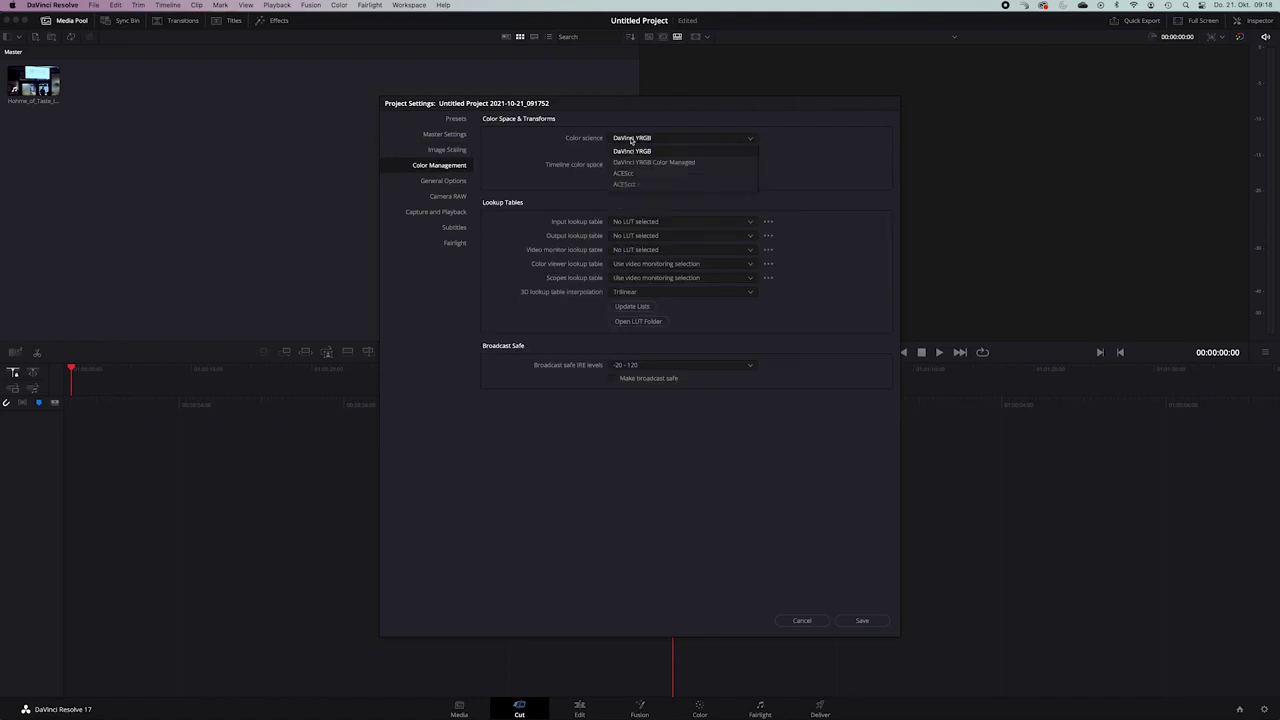
{"action": "left_click", "coordinate": [626, 152]}
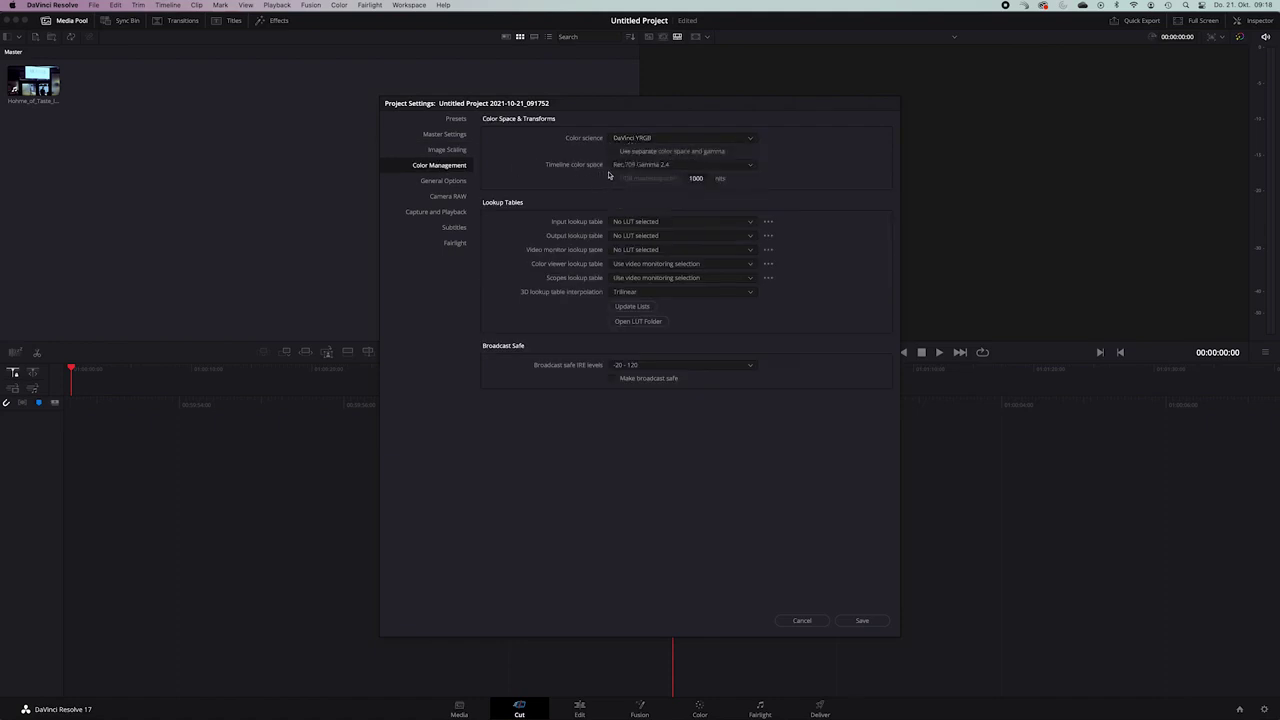
Step: Keep Rec.709 Gamma 2.4 as the timeline colour space, then save and accept the frame-rate change
{"action": "left_click", "coordinate": [647, 166]}
{"action": "scroll", "coordinate": [642, 260], "scroll_direction": "down", "scroll_amount": 3}
{"action": "scroll", "coordinate": [642, 245], "scroll_direction": "down", "scroll_amount": 3}
{"action": "scroll", "coordinate": [645, 225], "scroll_direction": "down", "scroll_amount": 3}
{"action": "scroll", "coordinate": [645, 213], "scroll_direction": "down", "scroll_amount": 1}
{"action": "scroll", "coordinate": [645, 213], "scroll_direction": "down", "scroll_amount": 1}
{"action": "scroll", "coordinate": [645, 213], "scroll_direction": "down", "scroll_amount": 1}
{"action": "scroll", "coordinate": [645, 214], "scroll_direction": "down", "scroll_amount": 1}
{"action": "scroll", "coordinate": [645, 214], "scroll_direction": "up", "scroll_amount": 2}
{"action": "scroll", "coordinate": [645, 214], "scroll_direction": "up", "scroll_amount": 2}
{"action": "scroll", "coordinate": [645, 214], "scroll_direction": "up", "scroll_amount": 2}
{"action": "scroll", "coordinate": [645, 214], "scroll_direction": "up", "scroll_amount": 3}
{"action": "scroll", "coordinate": [645, 215], "scroll_direction": "up", "scroll_amount": 1}
{"action": "scroll", "coordinate": [645, 215], "scroll_direction": "up", "scroll_amount": 1}
{"action": "scroll", "coordinate": [645, 215], "scroll_direction": "up", "scroll_amount": 1}
{"action": "scroll", "coordinate": [645, 216], "scroll_direction": "up", "scroll_amount": 1}
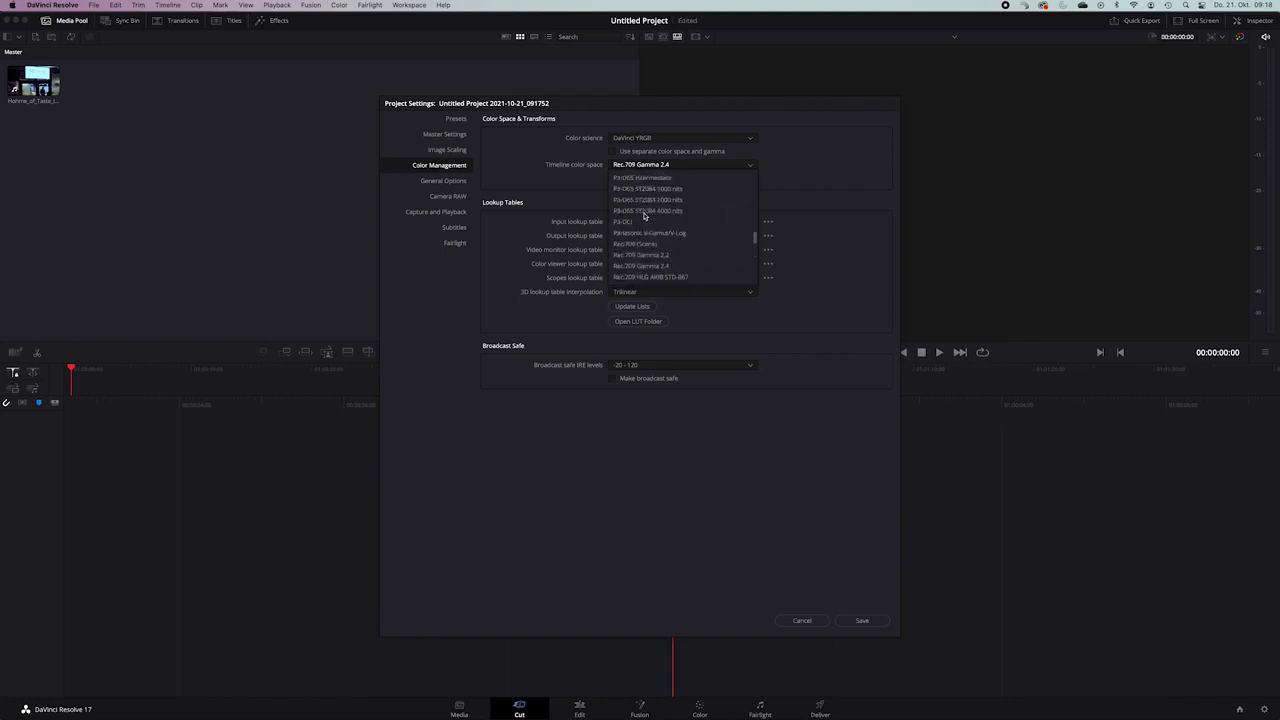
{"action": "scroll", "coordinate": [643, 235], "scroll_direction": "down", "scroll_amount": 1}
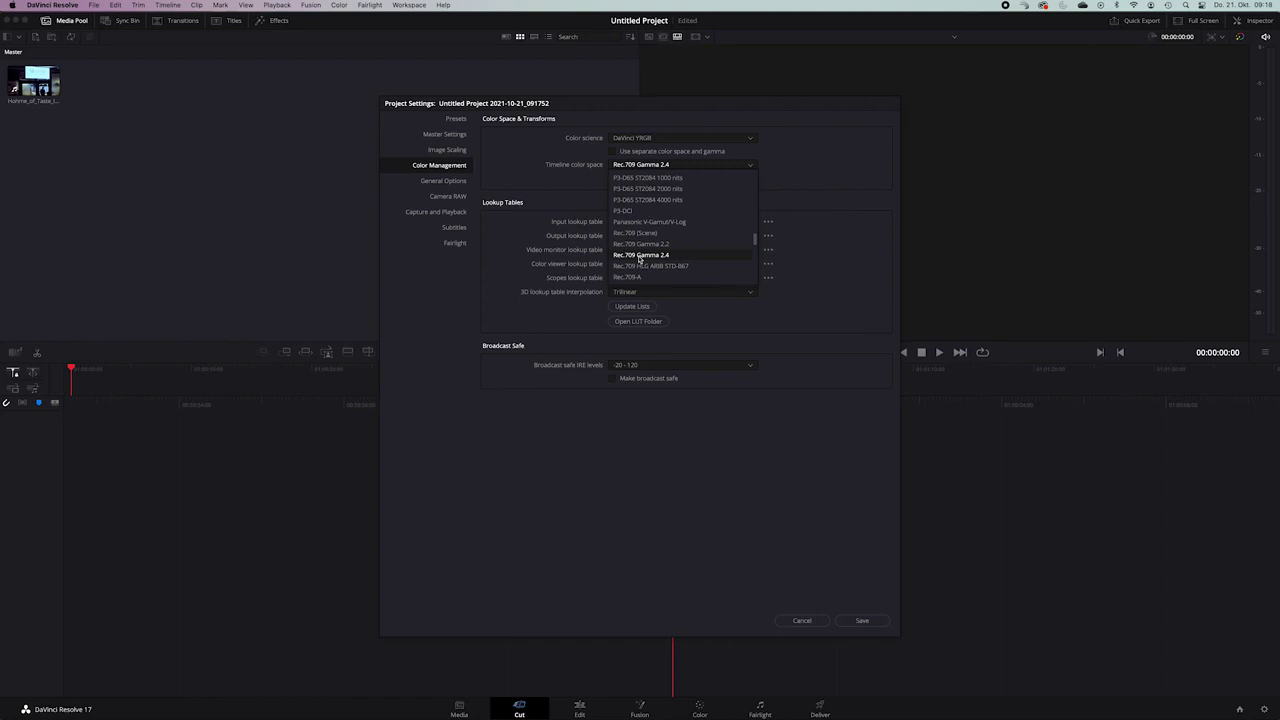
{"action": "left_click", "coordinate": [640, 258]}
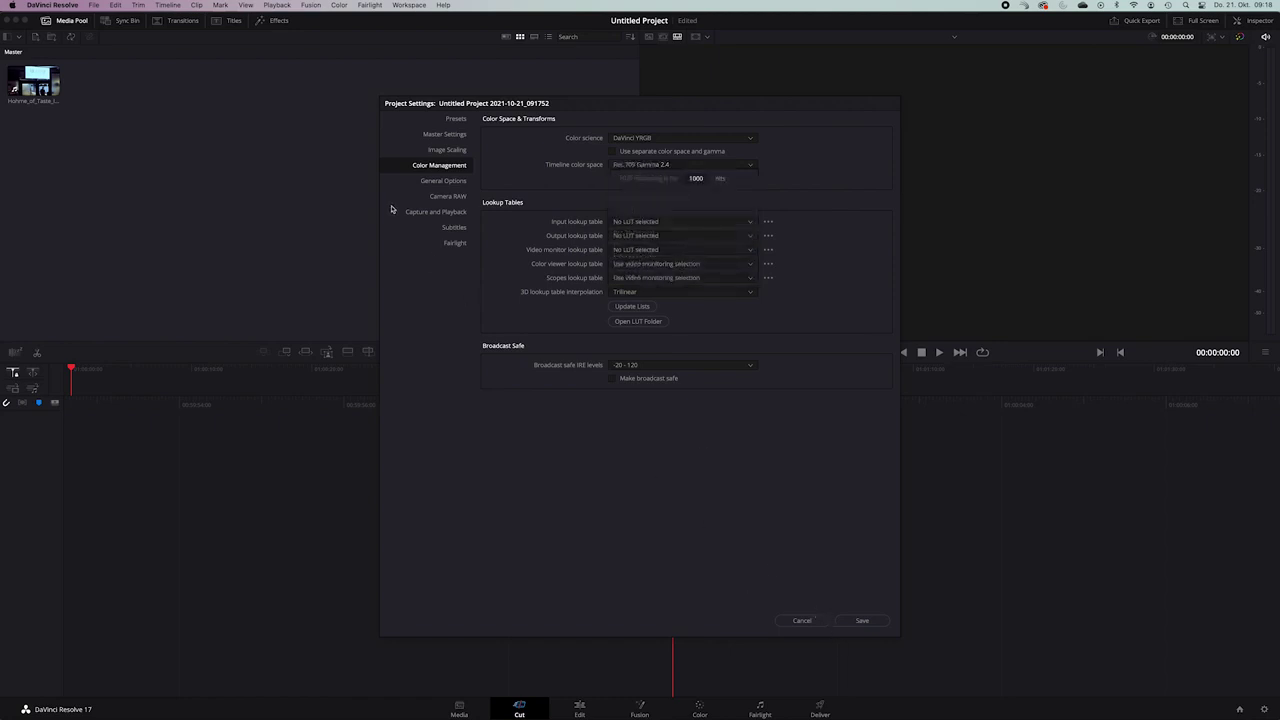
{"action": "left_click", "coordinate": [862, 621]}
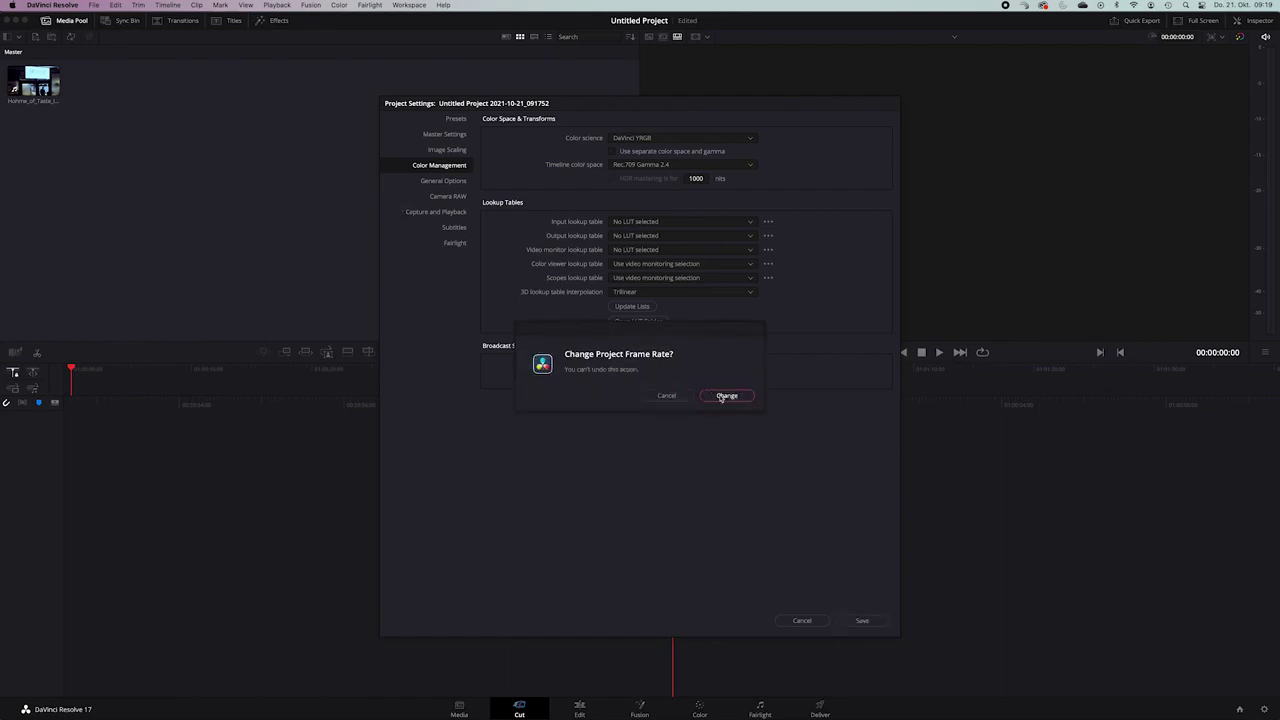
{"action": "left_click", "coordinate": [719, 396]}
Step: Create a new timeline named DCP_Export with Stereo audio tracks
{"action": "right_click", "coordinate": [186, 165]}
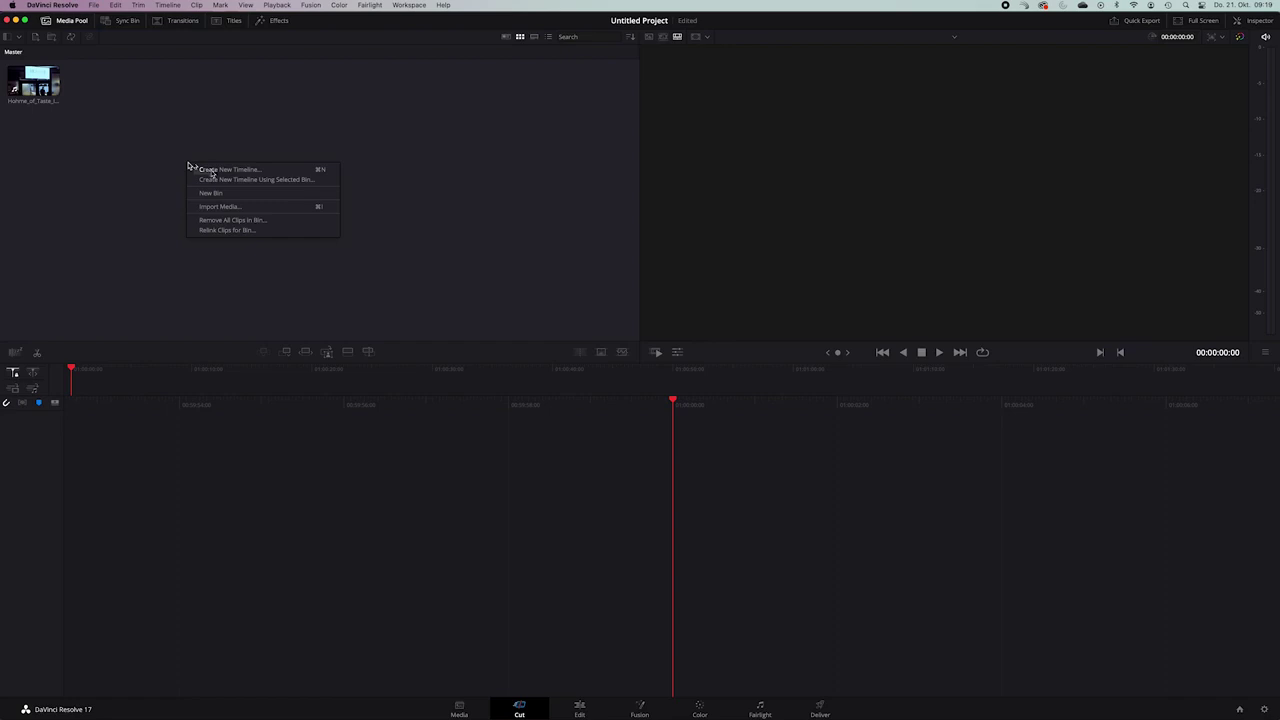
{"action": "left_click", "coordinate": [210, 170]}
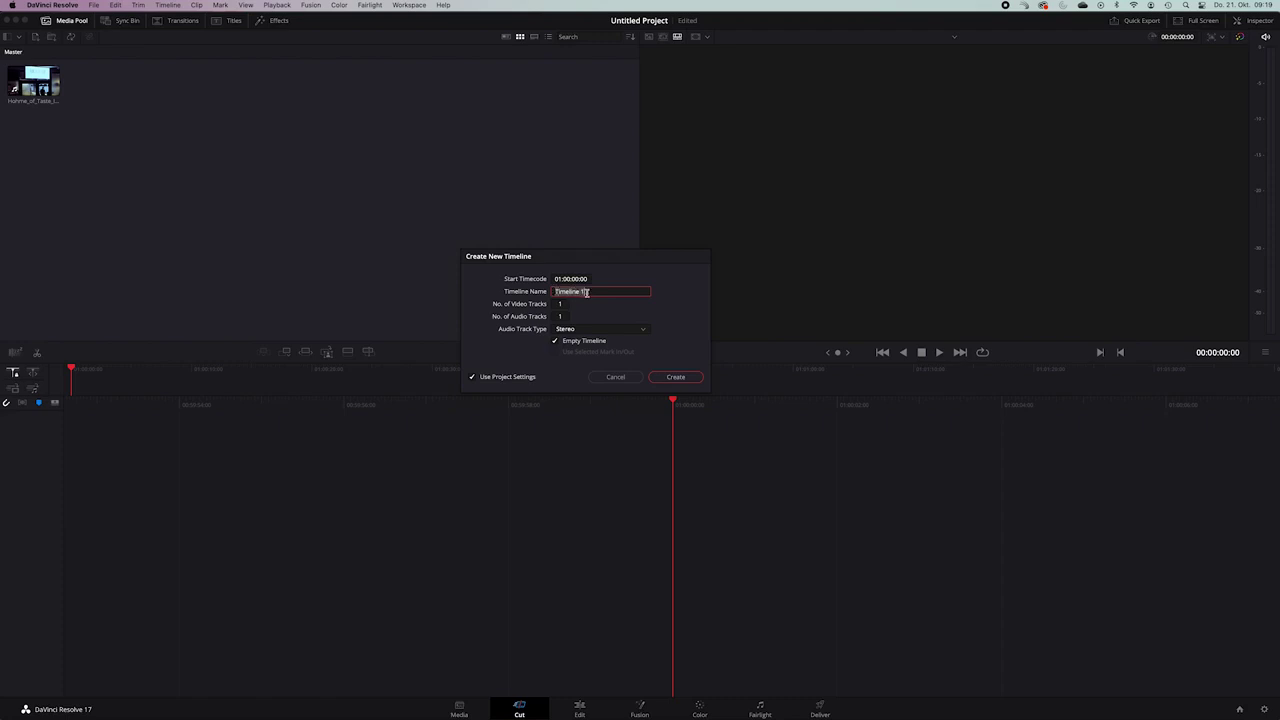
{"action": "type", "text": "DCP_Export"}
{"action": "left_click", "coordinate": [572, 330]}
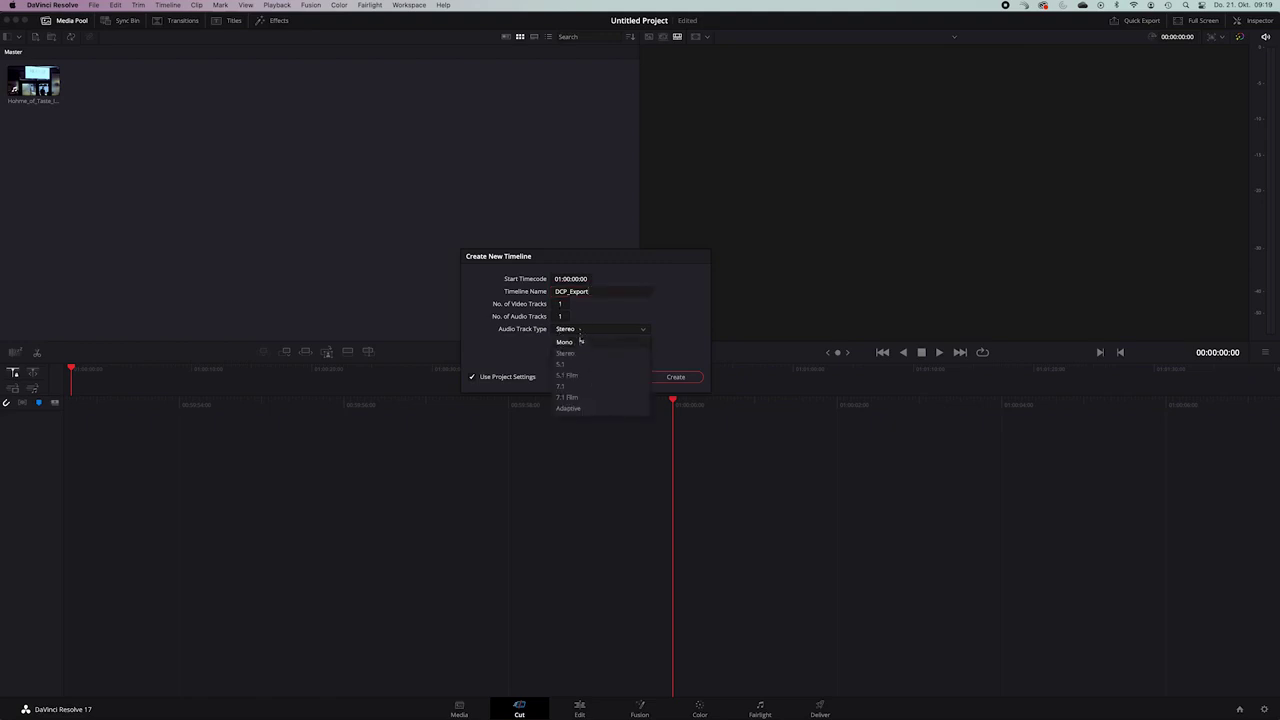
{"action": "left_click", "coordinate": [682, 322]}
{"action": "left_click", "coordinate": [674, 379]}
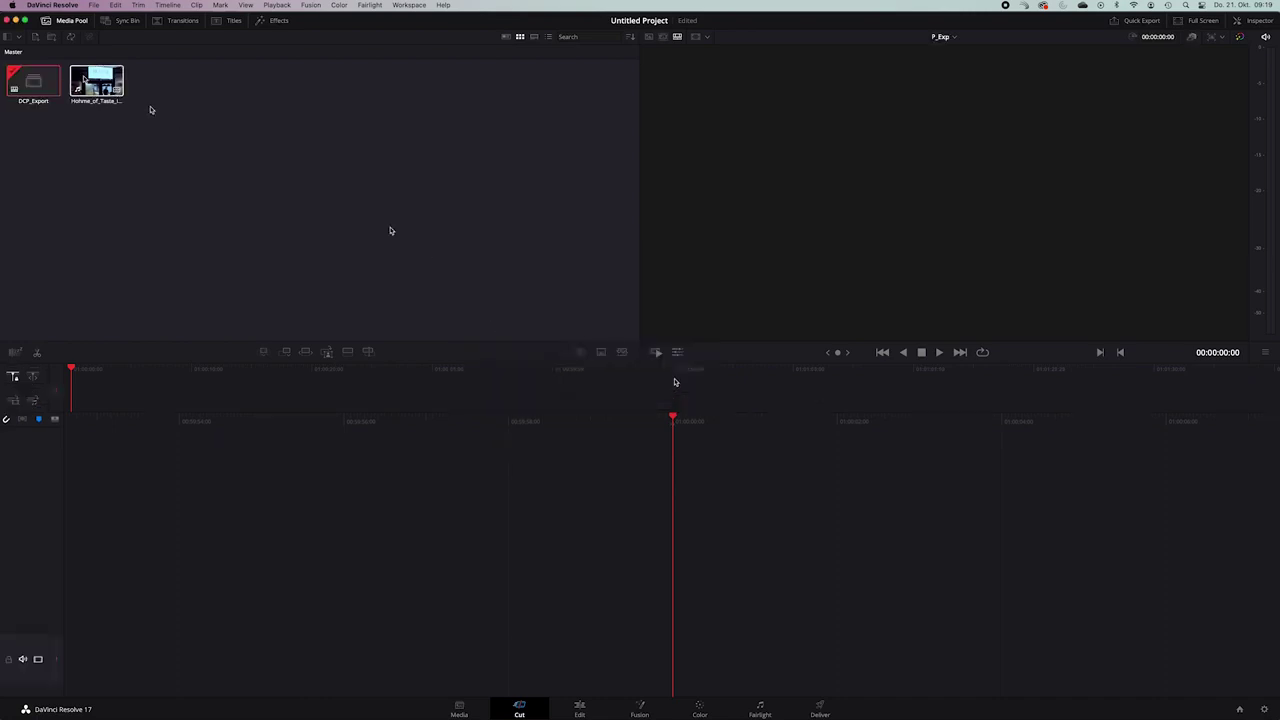
Step: Place the Hohme_of_Taste clip on the DCP_Export timeline and switch to the Edit page
{"action": "left_click_drag", "start_coordinate": [88, 85], "coordinate": [120, 400]}
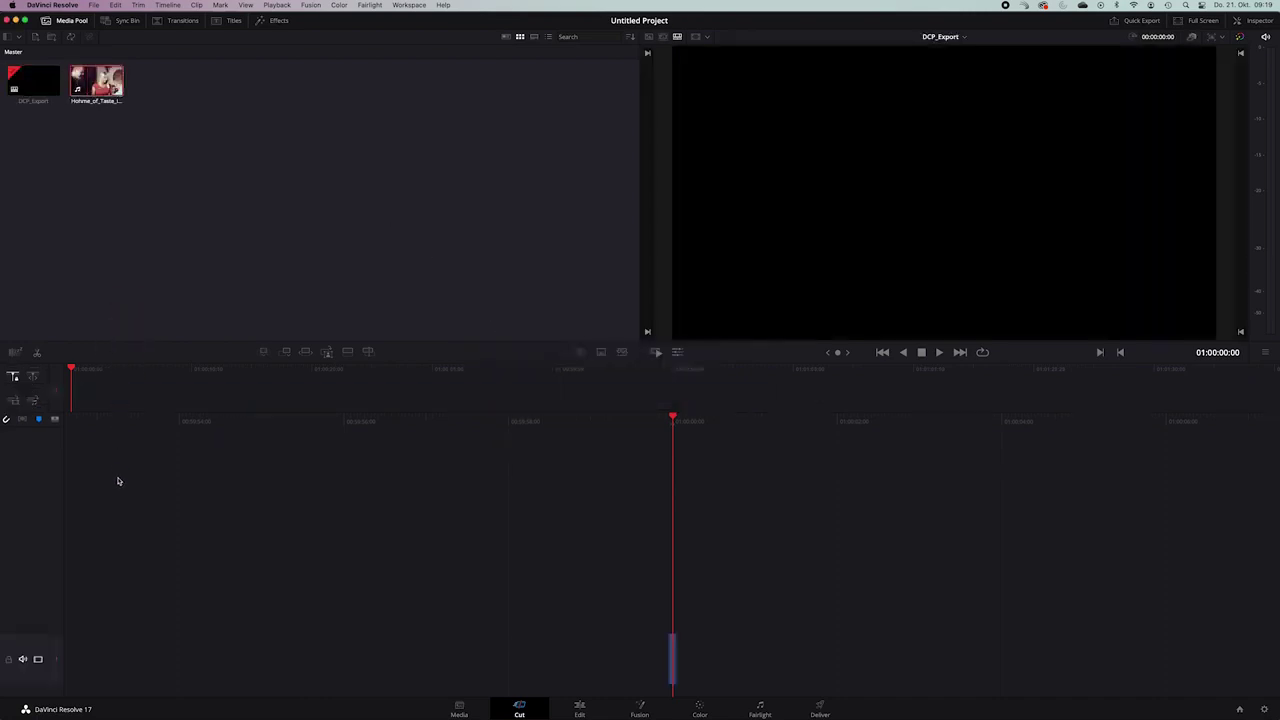
{"action": "left_click_drag", "start_coordinate": [644, 648], "coordinate": [648, 645]}
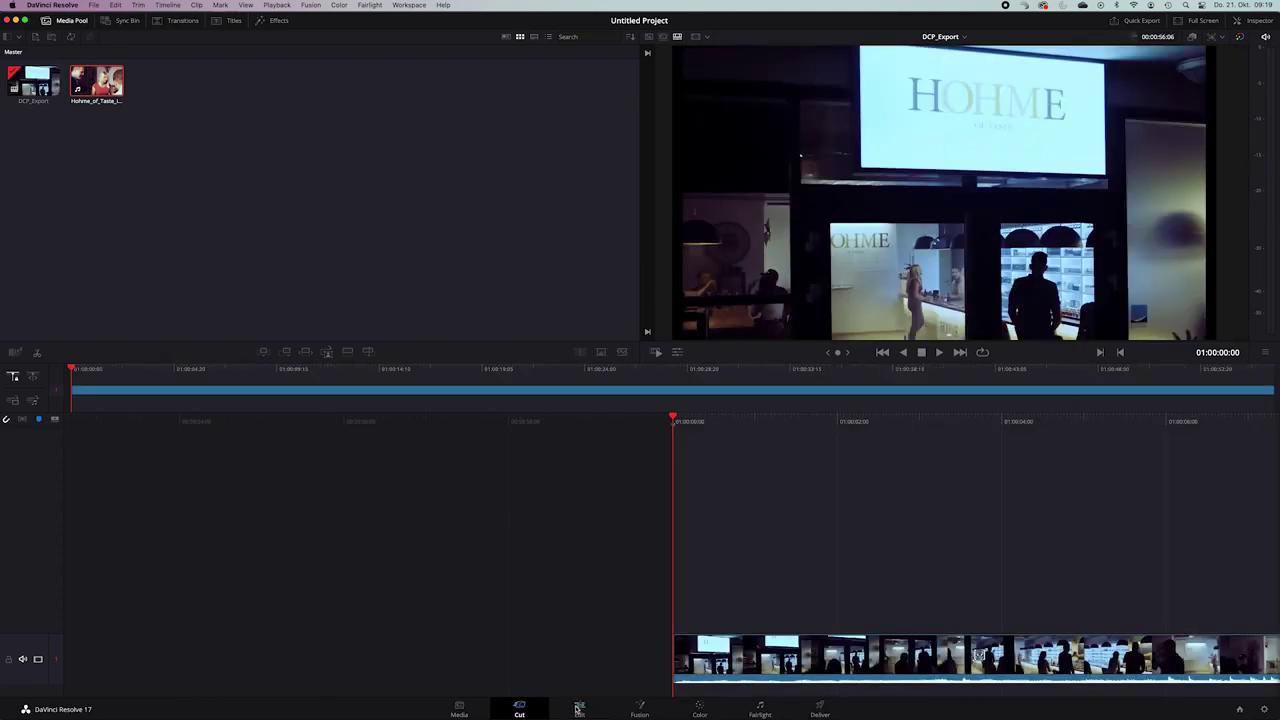
{"action": "left_click", "coordinate": [578, 709]}
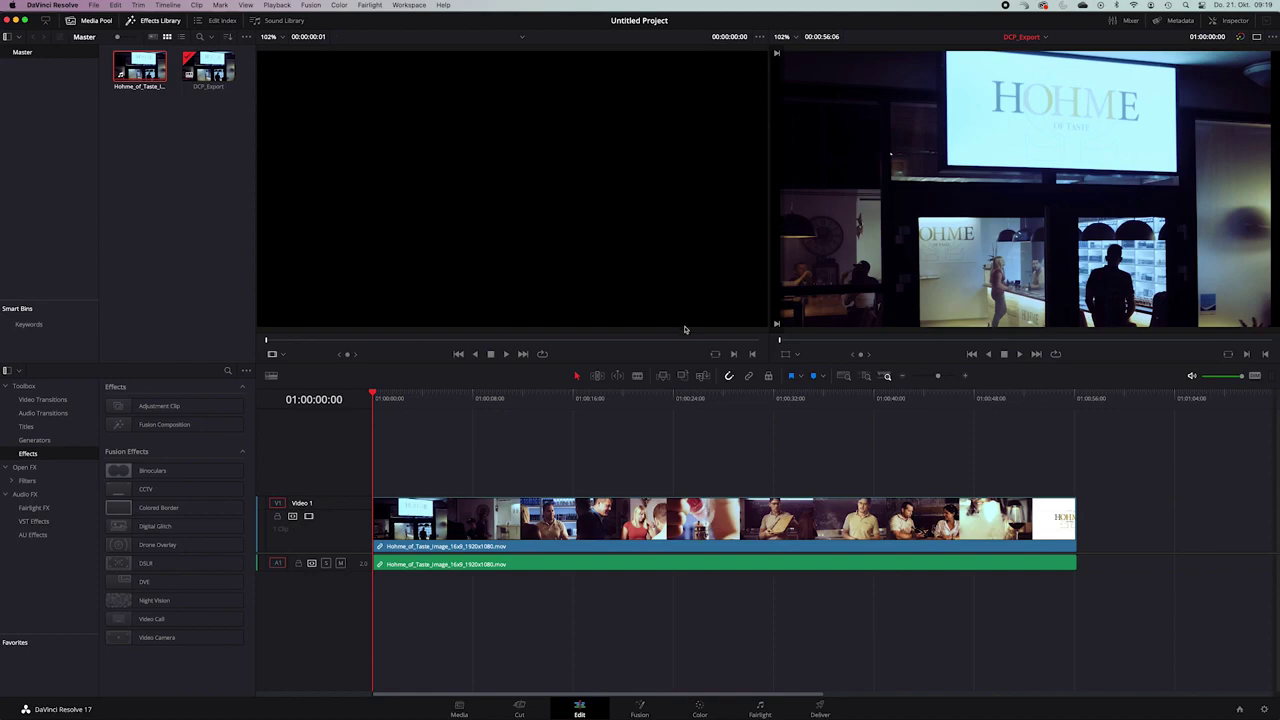
{"action": "left_click_drag", "start_coordinate": [701, 399], "coordinate": [638, 396]}
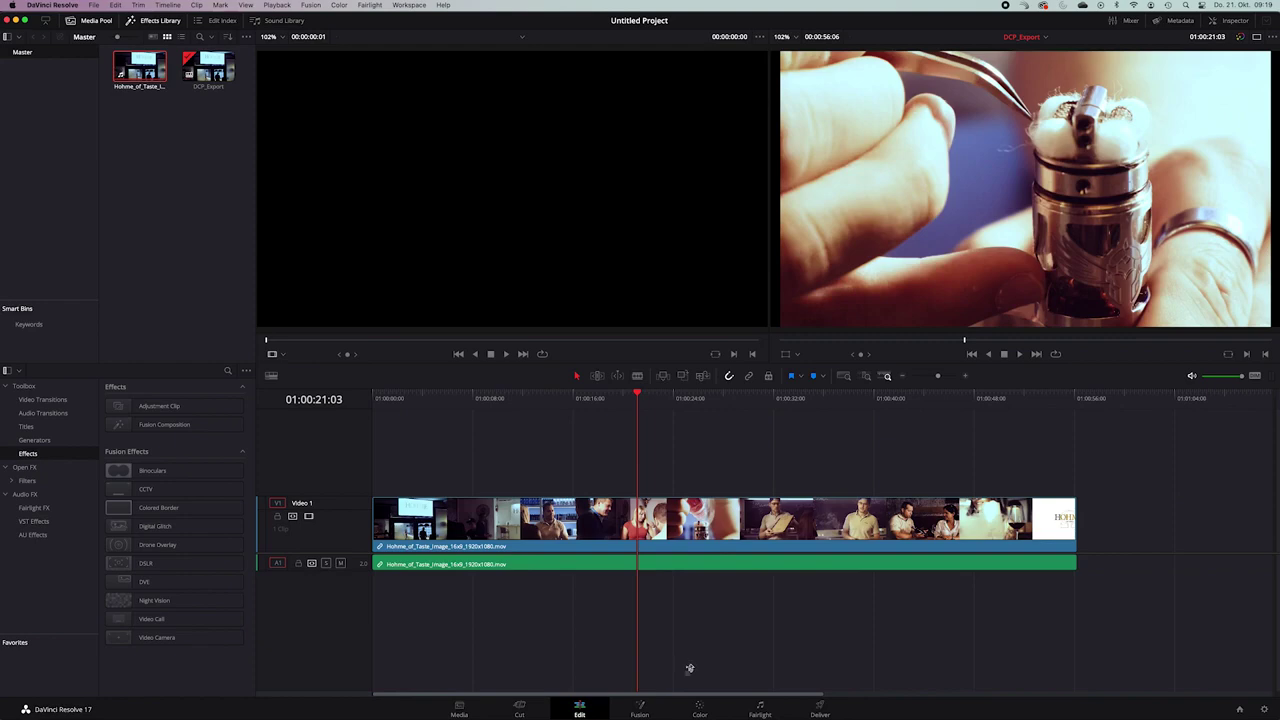
{"action": "left_click", "coordinate": [762, 713]}
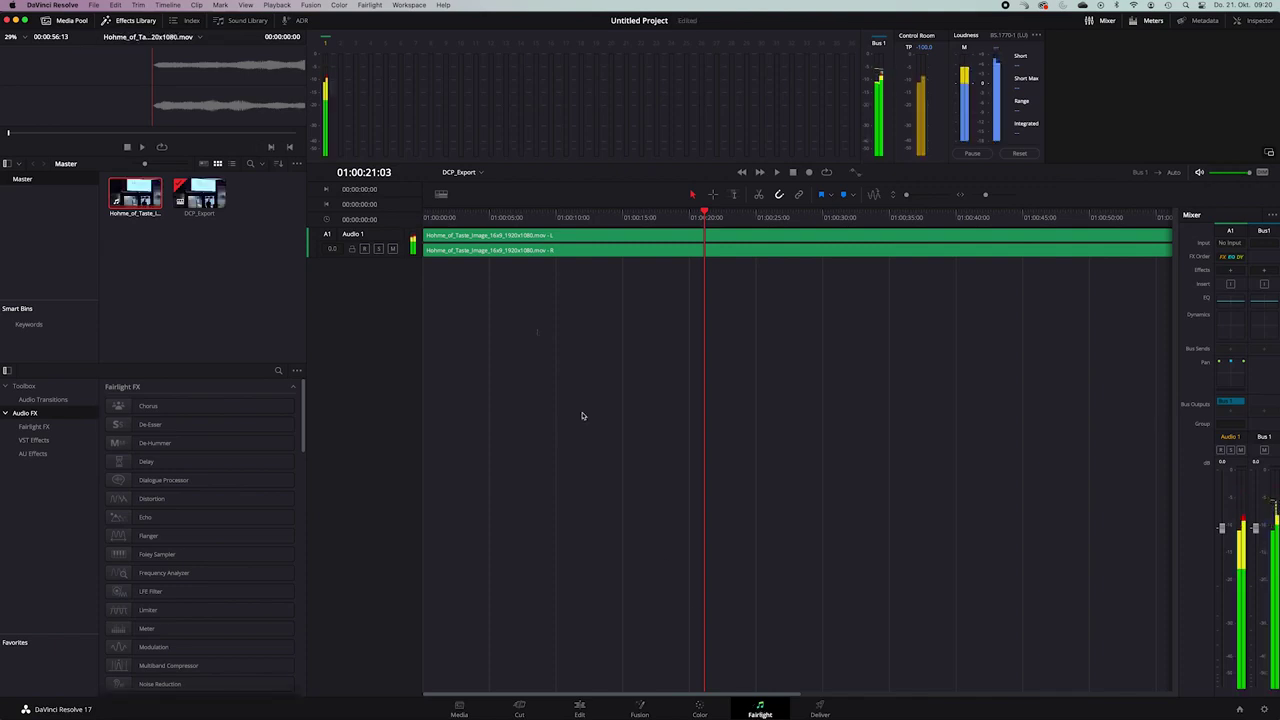
Step: Set the Loudness meter to EBU R128 with an Absolute LUFS scale
{"action": "left_click", "coordinate": [1036, 38]}
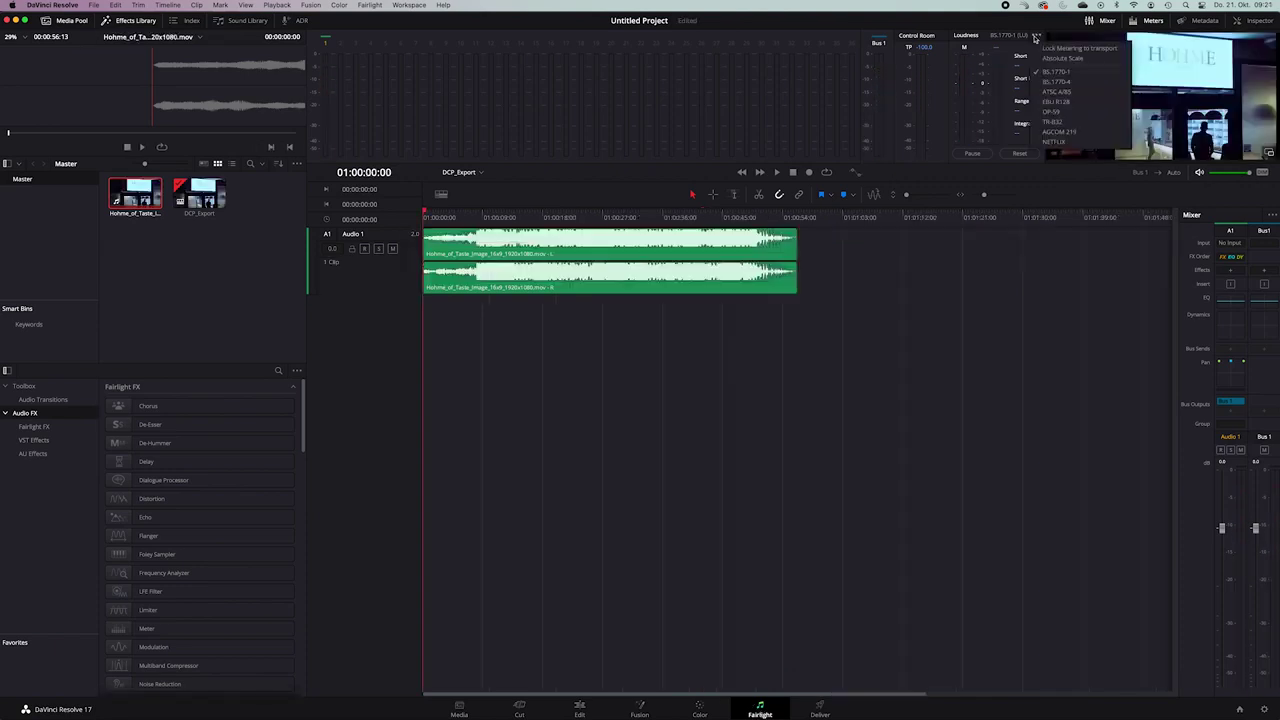
{"action": "left_click", "coordinate": [1056, 101]}
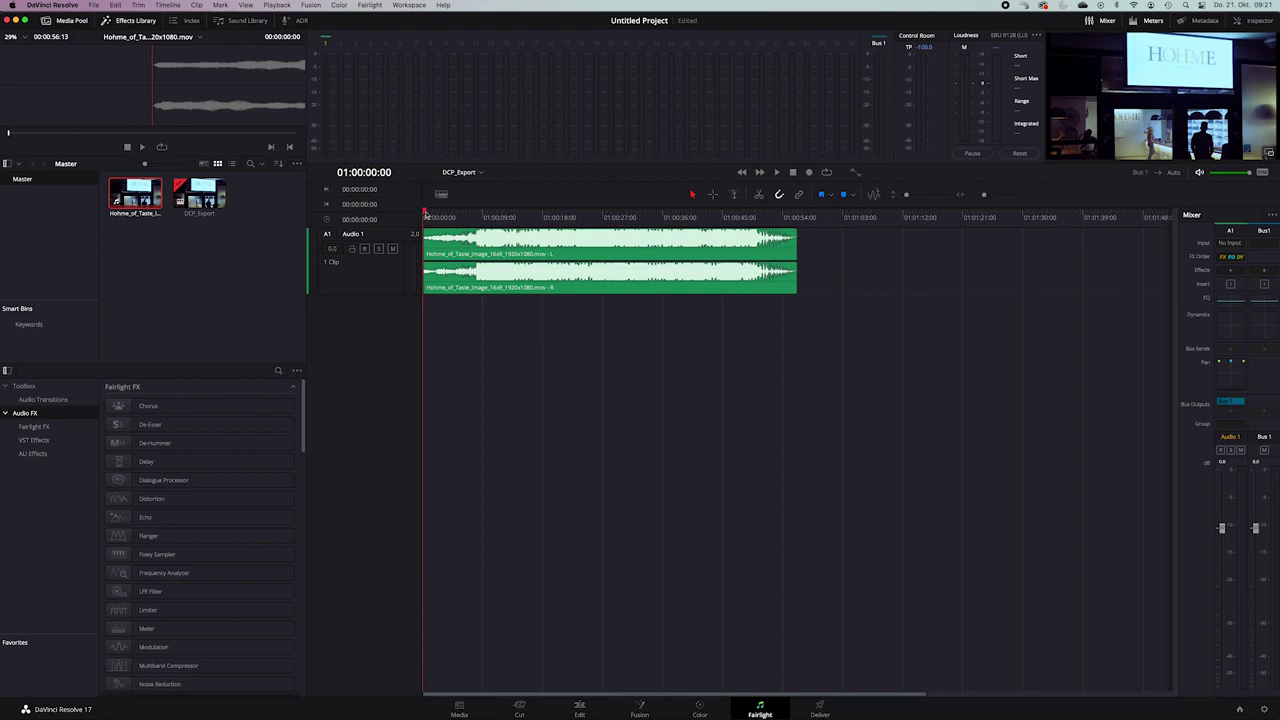
{"action": "key", "text": "End"}
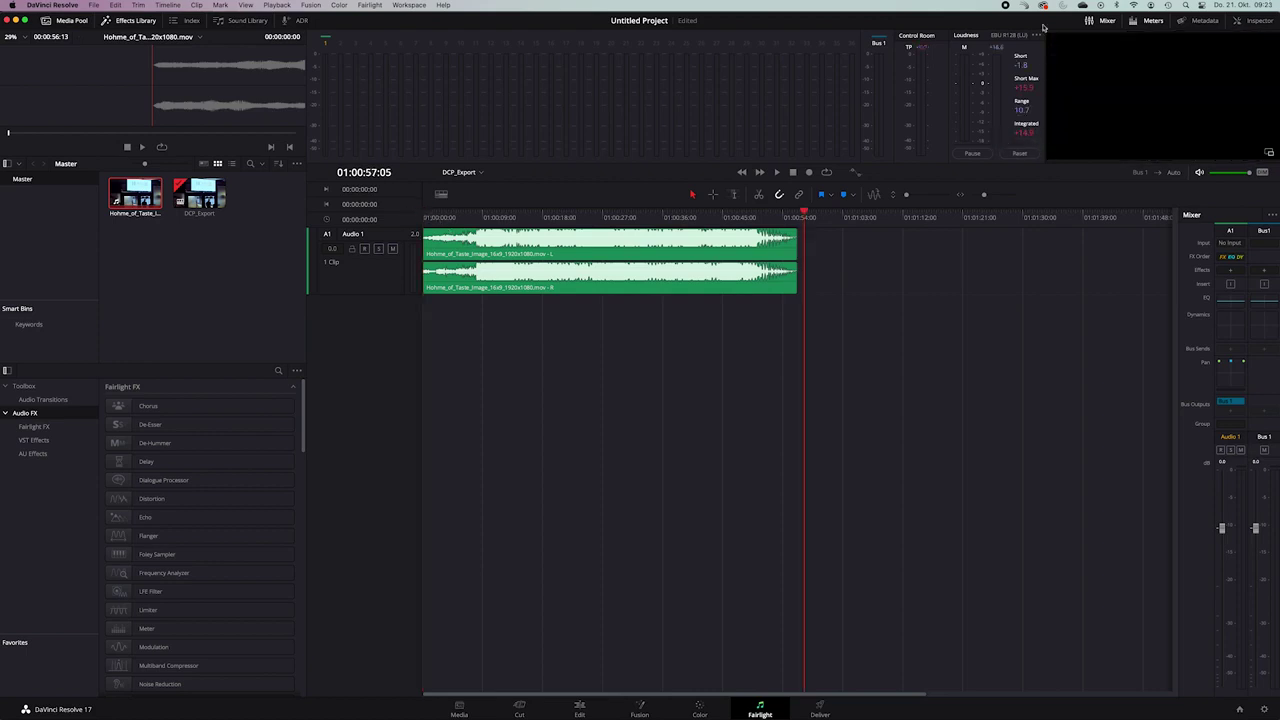
{"action": "left_click", "coordinate": [1036, 36]}
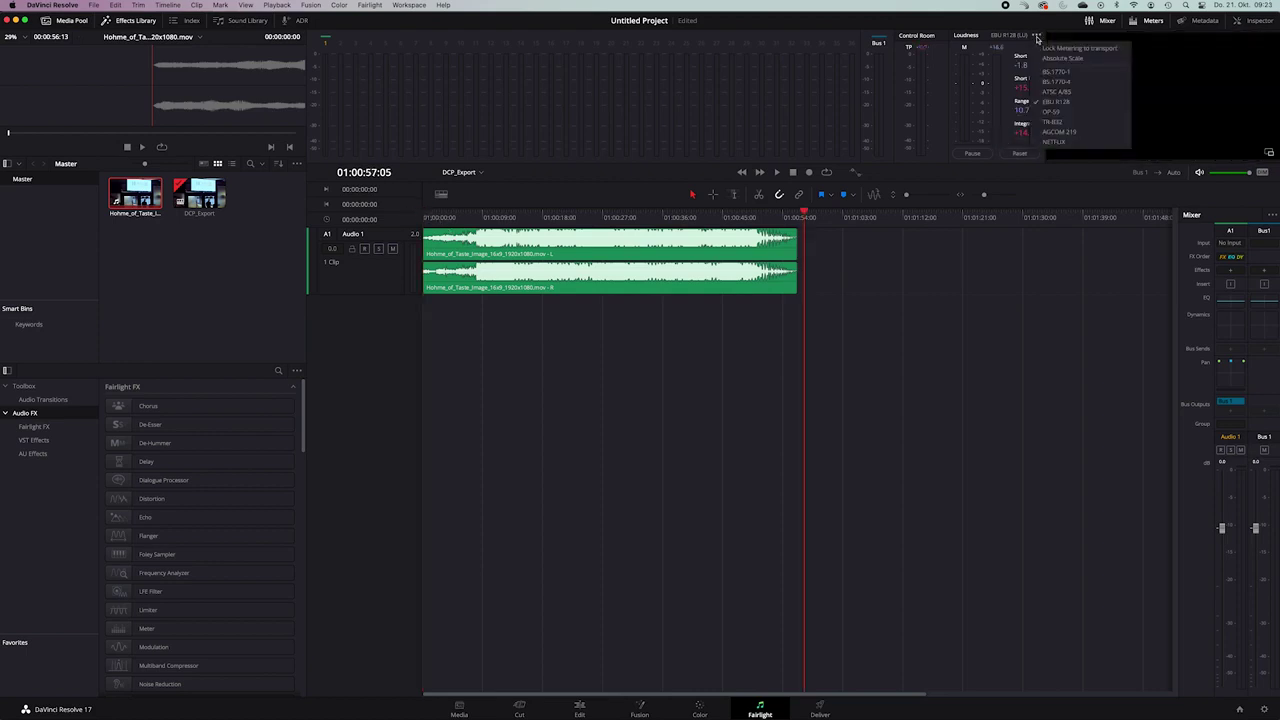
{"action": "left_click", "coordinate": [1051, 59]}
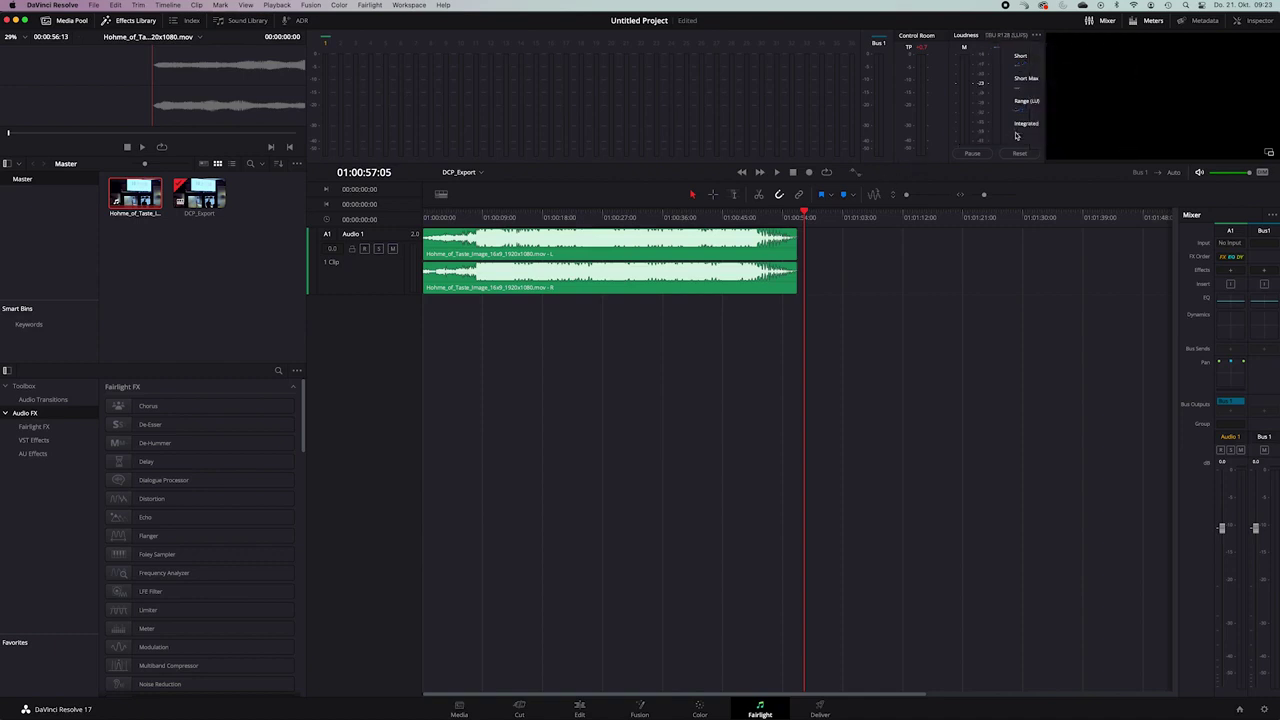
Step: Play the timeline from the start, measuring about -8.0 LUFS integrated loudness
{"action": "key", "text": "Home"}
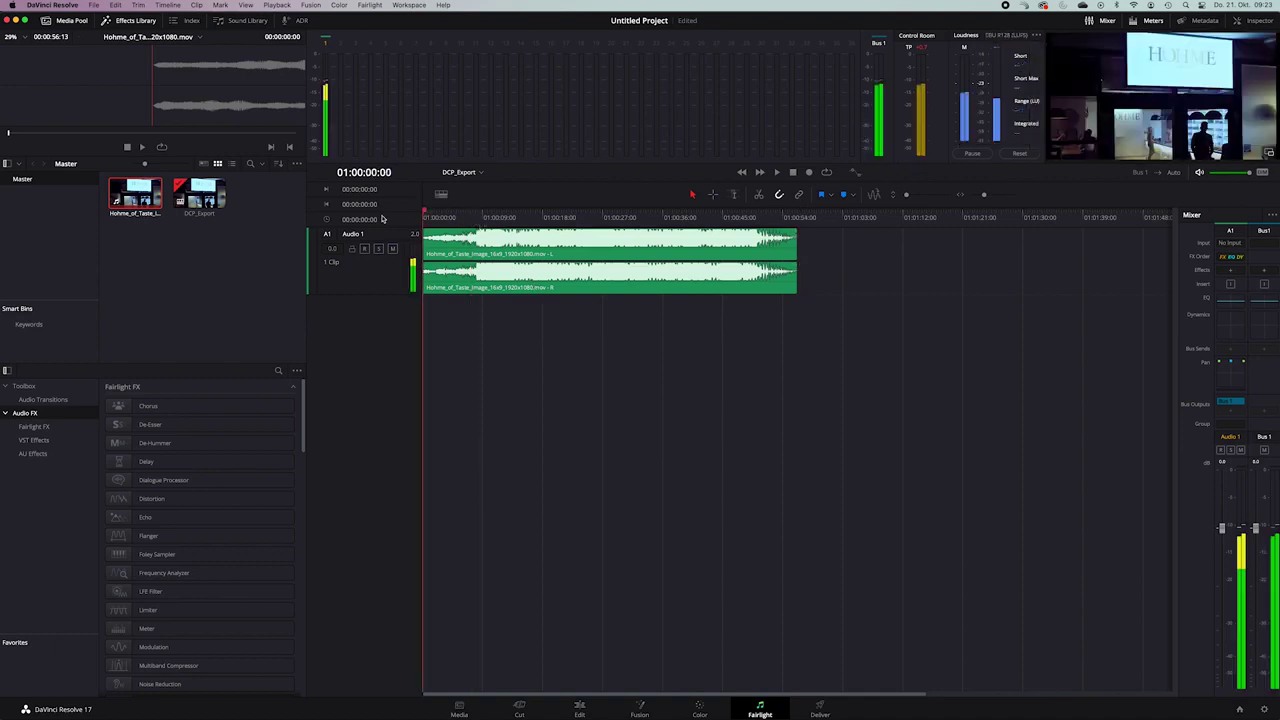
{"action": "key", "text": "space"}
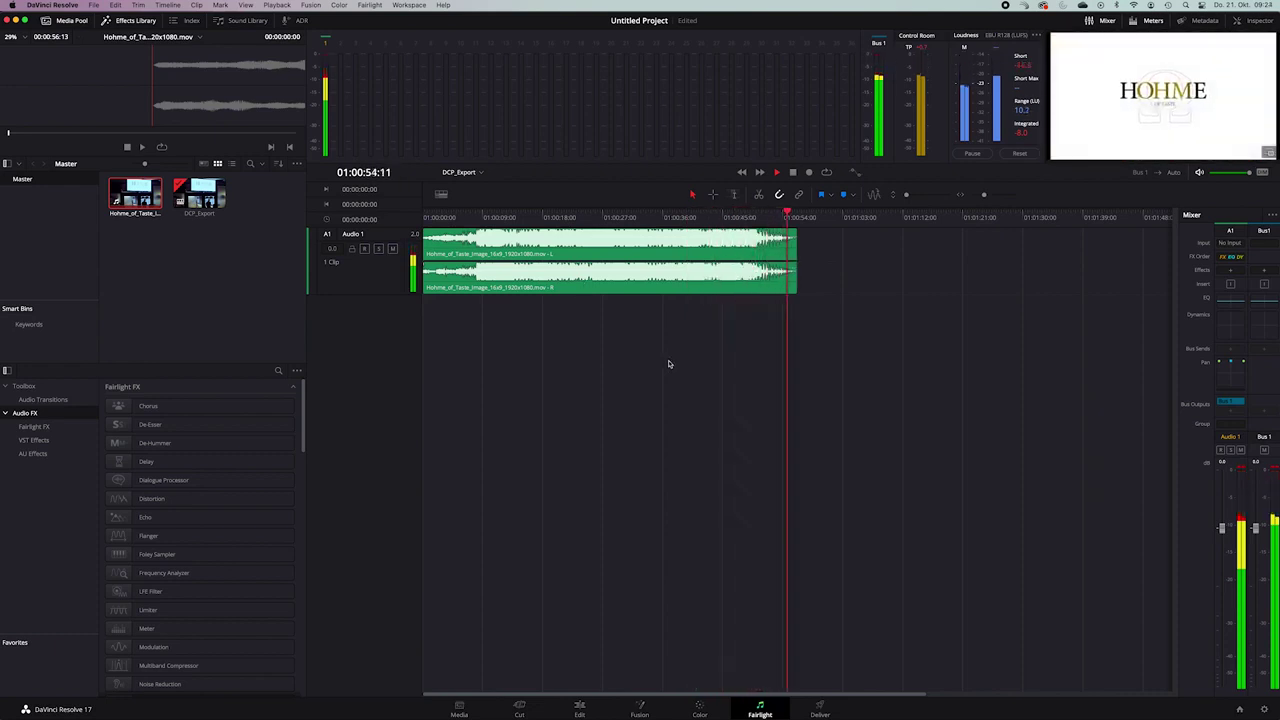
{"action": "left_click", "coordinate": [655, 282]}
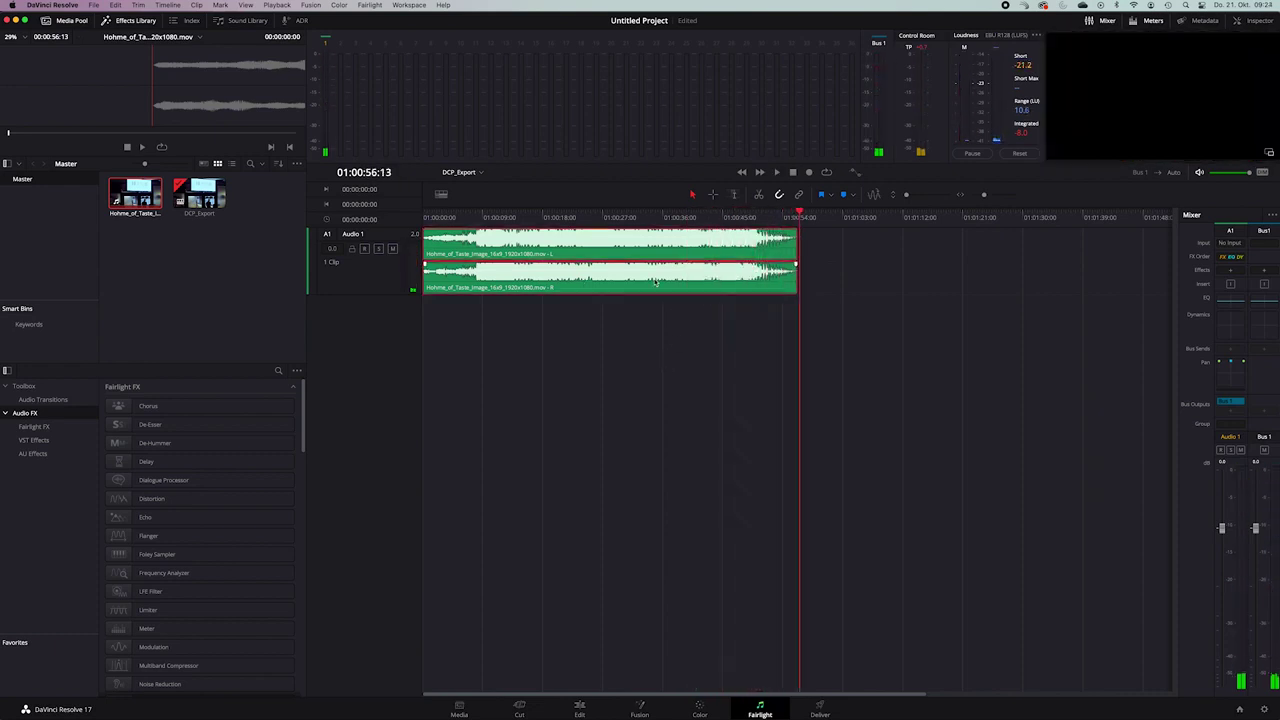
{"action": "right_click", "coordinate": [644, 281]}
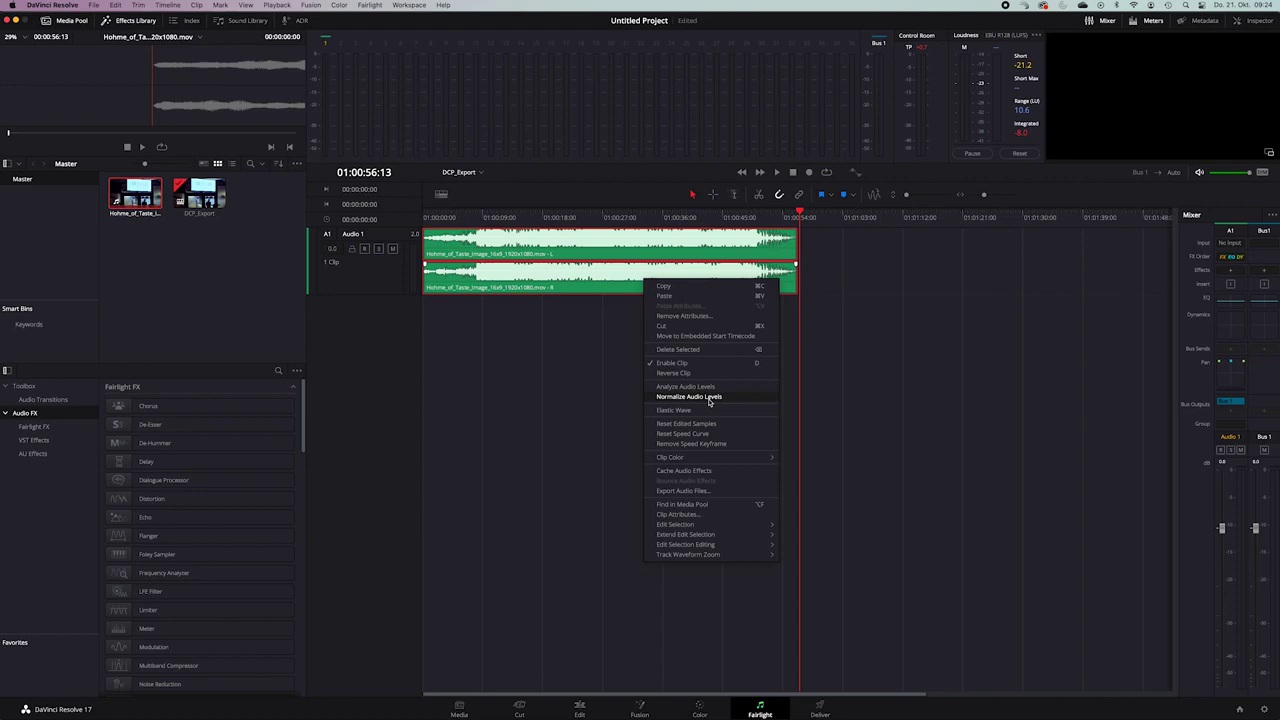
Step: Normalize the audio clip with Normalization Mode EBU R128, then replay it from the start
{"action": "left_click", "coordinate": [709, 398]}
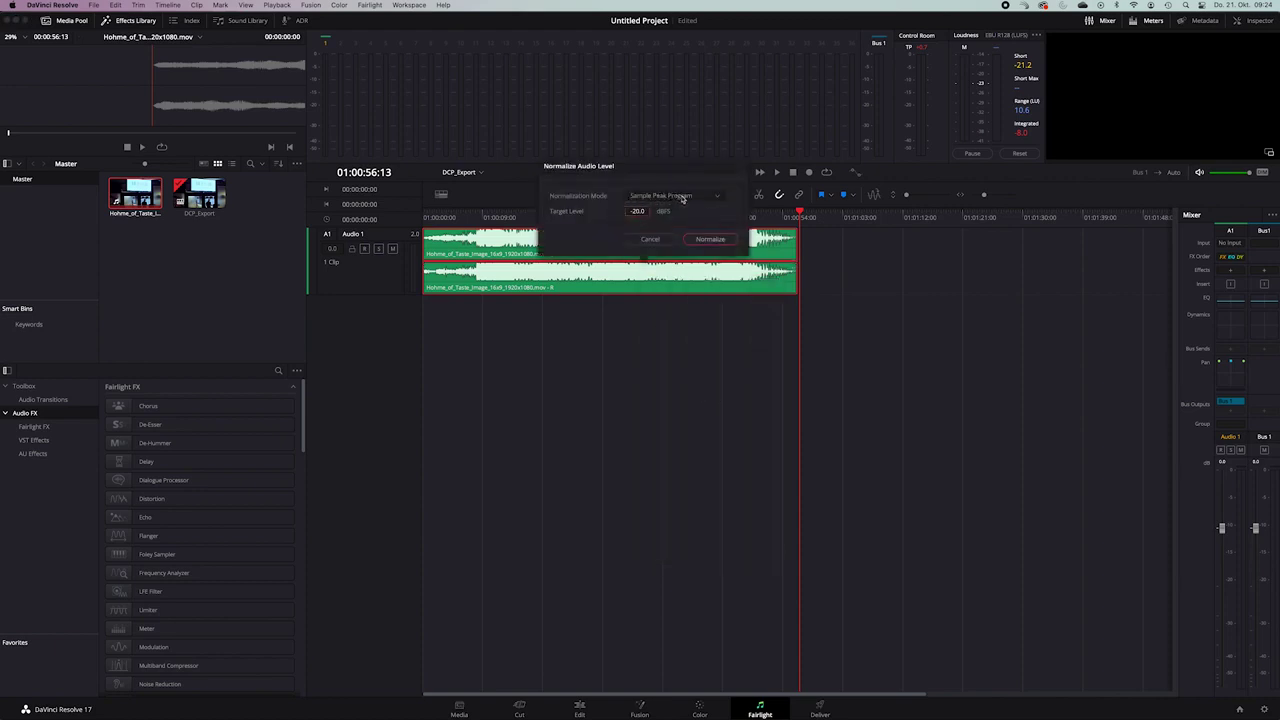
{"action": "left_click", "coordinate": [683, 198]}
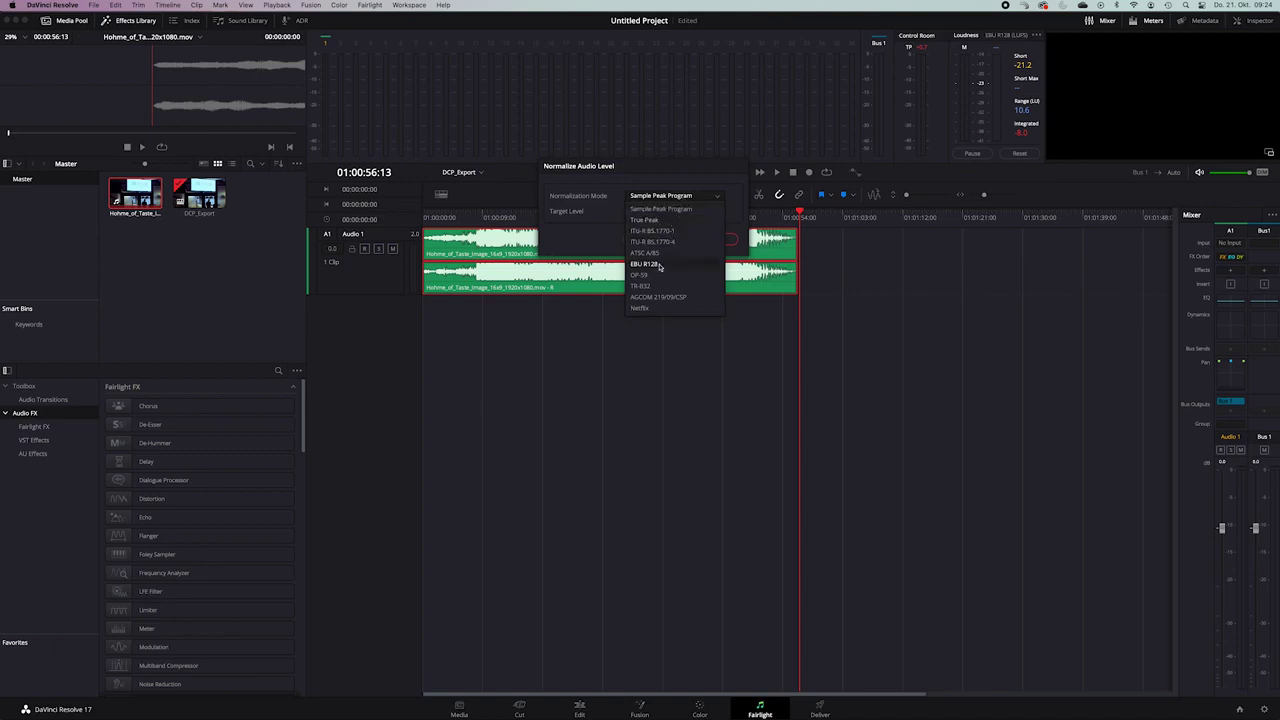
{"action": "left_click", "coordinate": [659, 265]}
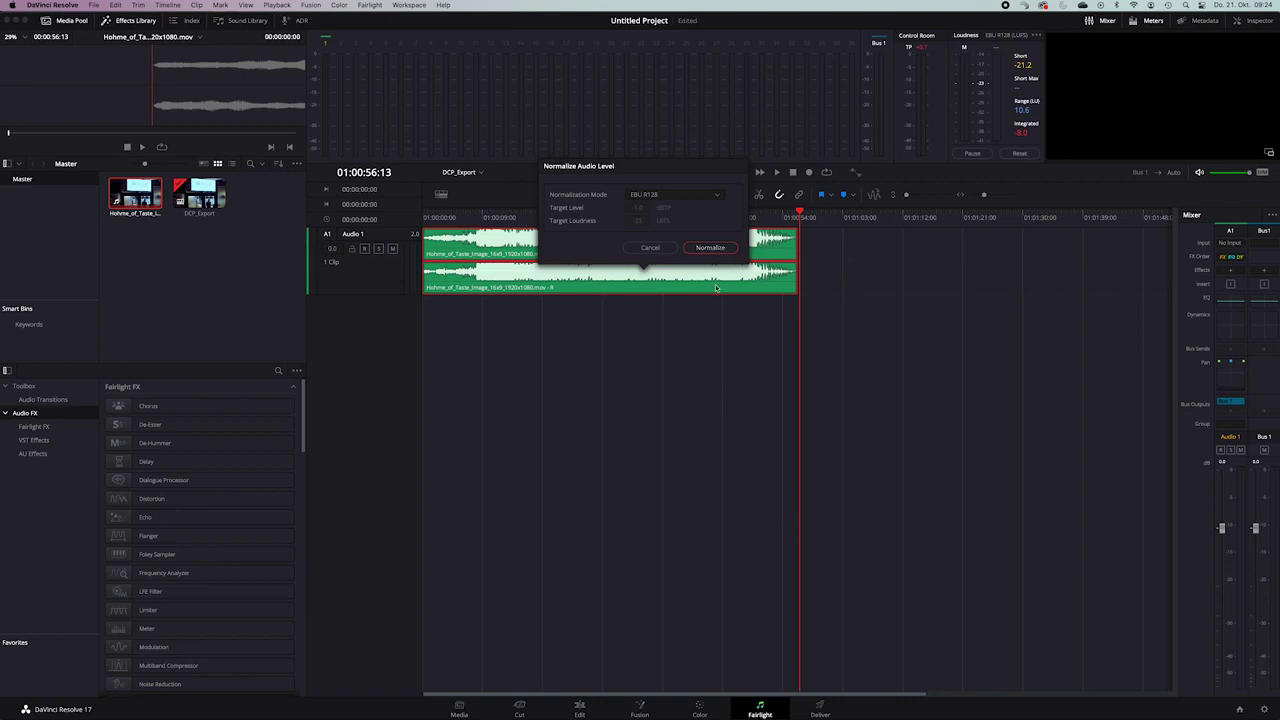
{"action": "key", "text": "Return"}
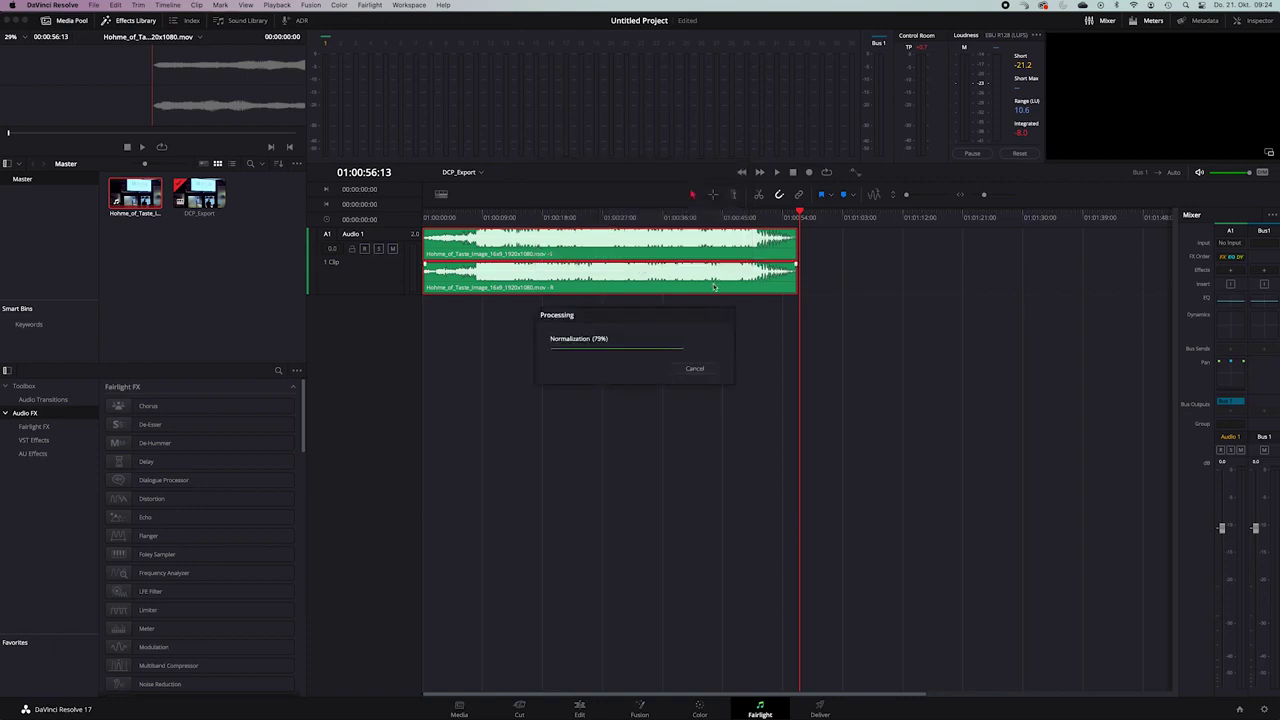
{"action": "left_click", "coordinate": [426, 217]}
{"action": "key", "text": "space"}
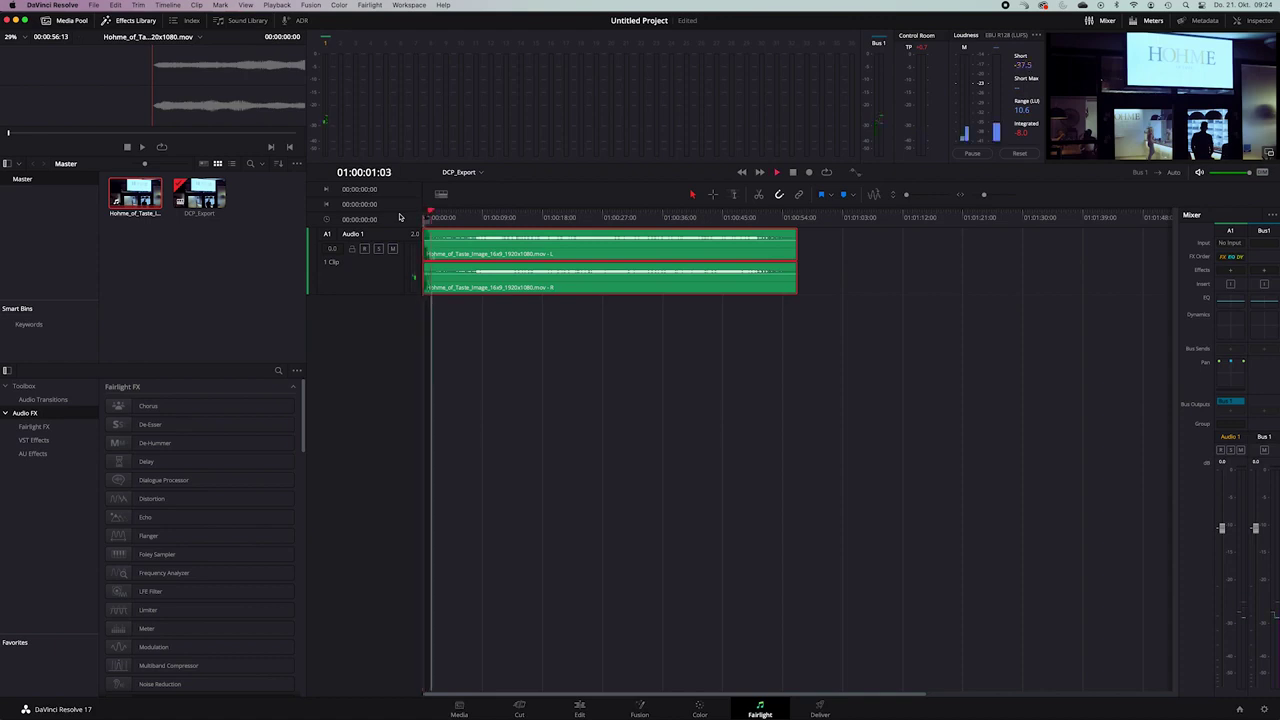
Step: Reset the Loudness meter so the full playback reads -23.0 LUFS integrated
{"action": "left_click", "coordinate": [1001, 147]}
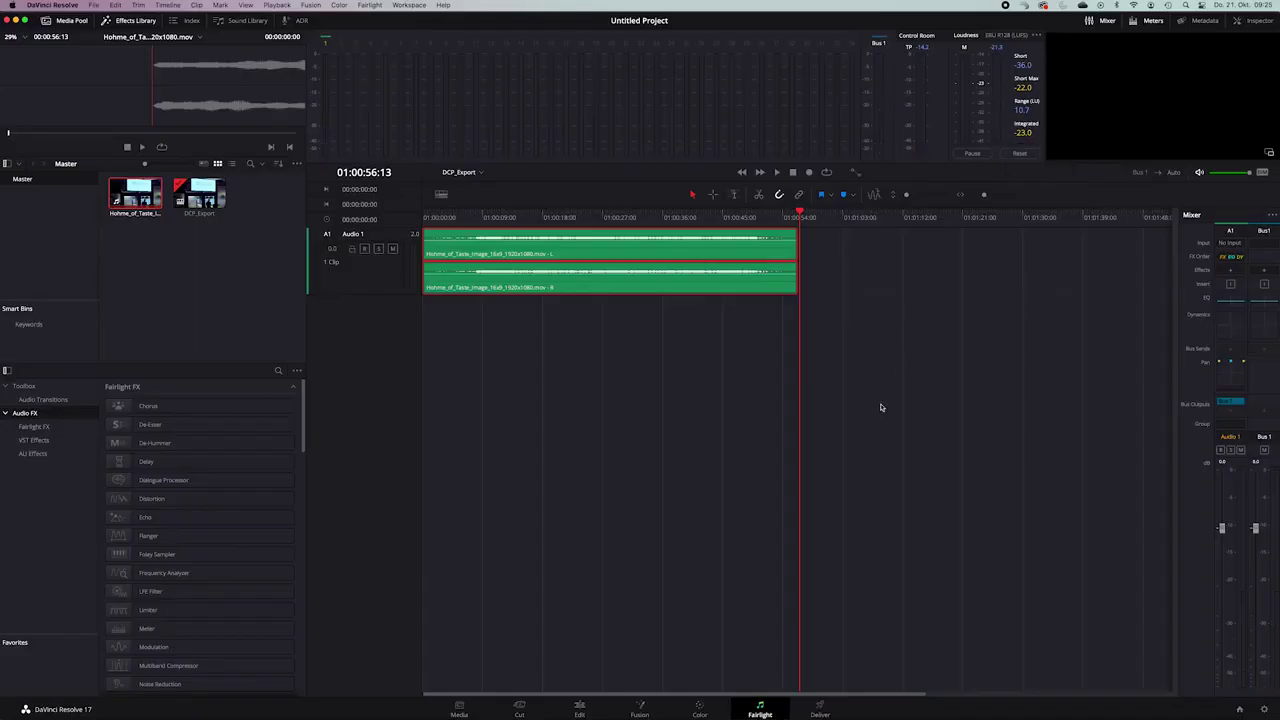
Step: On the Deliver page, set the render format to DCP
{"action": "left_click", "coordinate": [819, 708]}
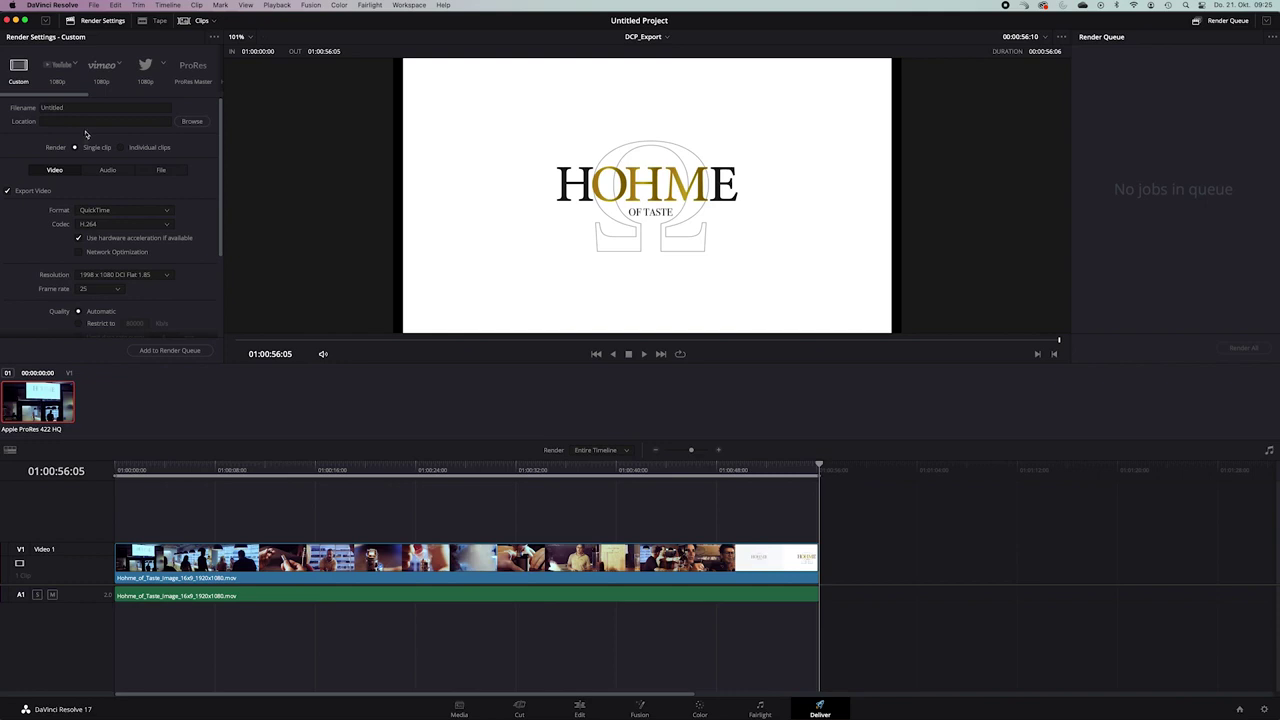
{"action": "scroll", "coordinate": [17, 167], "scroll_direction": "down", "scroll_amount": 3}
{"action": "scroll", "coordinate": [17, 167], "scroll_direction": "up", "scroll_amount": 5}
{"action": "left_click", "coordinate": [96, 211]}
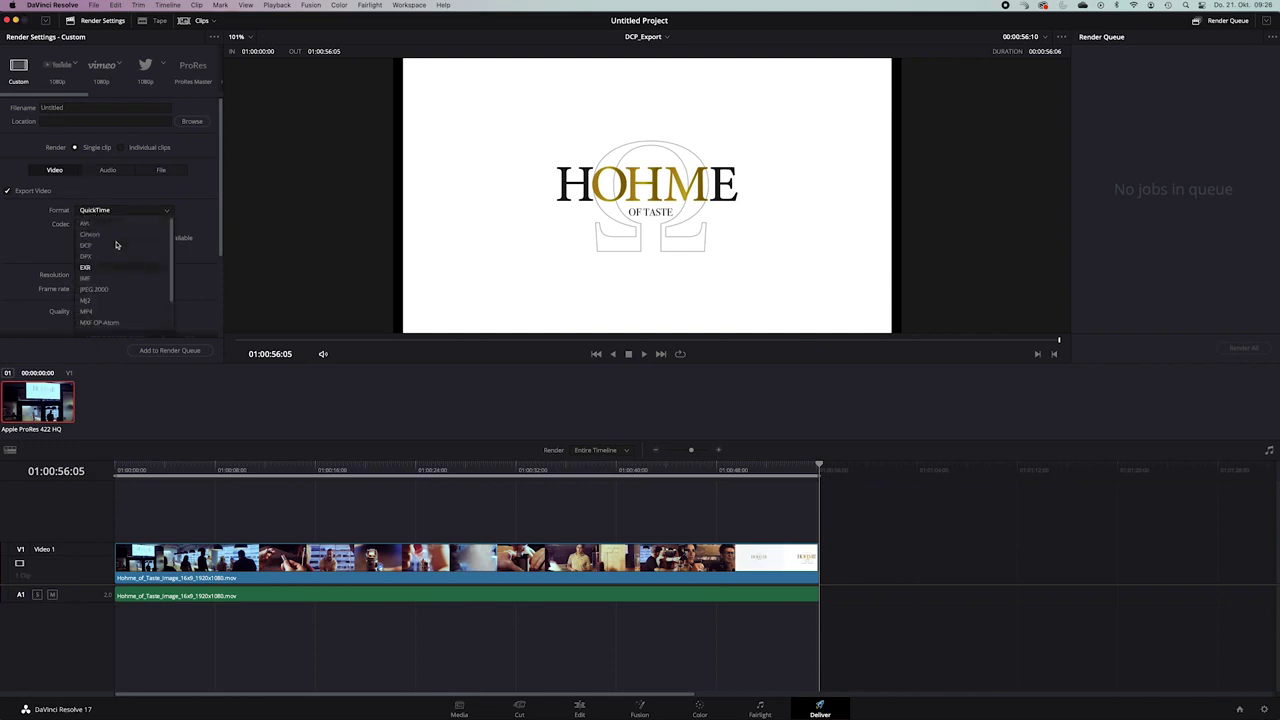
{"action": "left_click", "coordinate": [104, 246]}
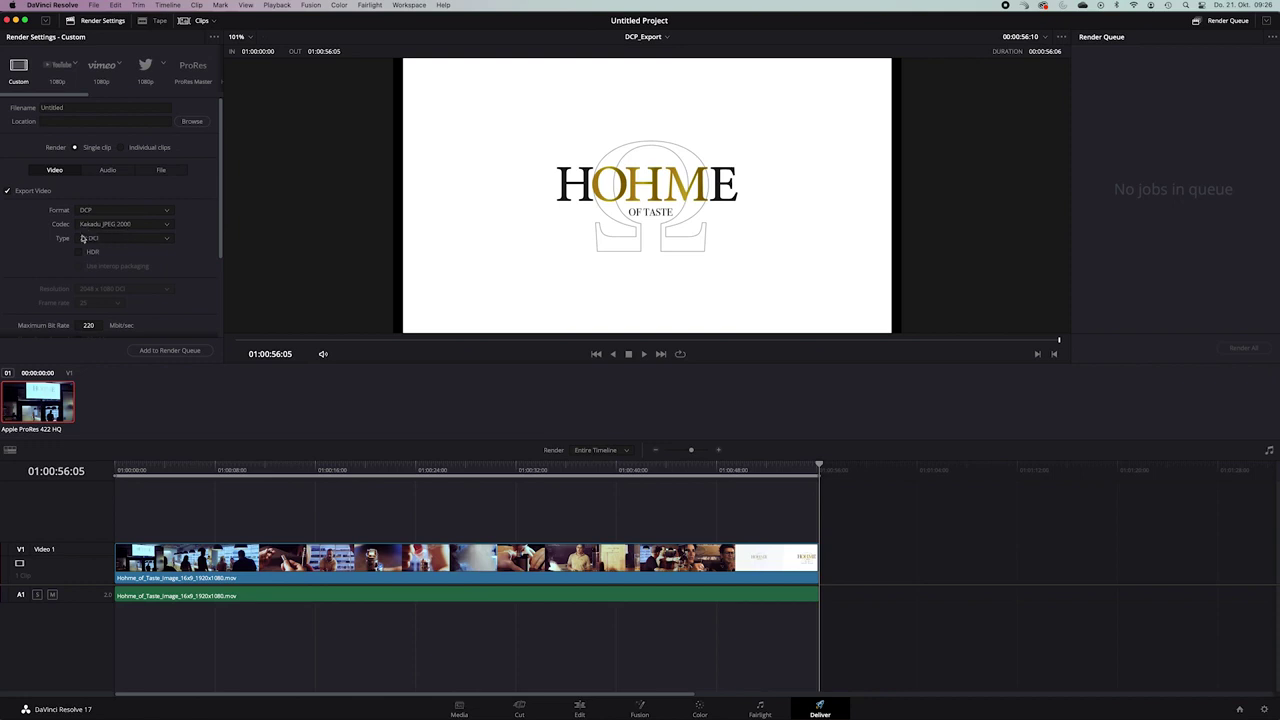
Step: Set the DCP type to 2K DCI Flat, with Kakadu JPEG 2000 at 220 Mbit/sec
{"action": "left_click", "coordinate": [140, 242]}
{"action": "left_click", "coordinate": [117, 263]}
{"action": "scroll", "coordinate": [185, 290], "scroll_direction": "down", "scroll_amount": 3}
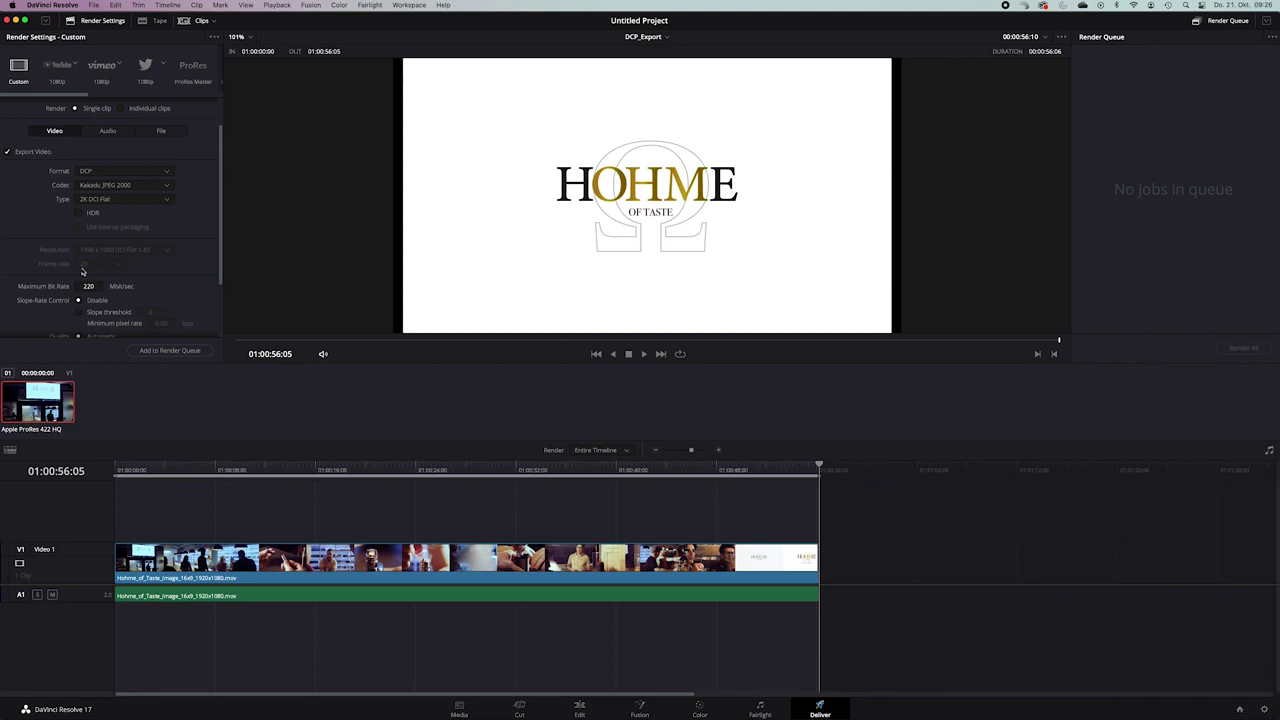
{"action": "scroll", "coordinate": [100, 262], "scroll_direction": "down", "scroll_amount": 3}
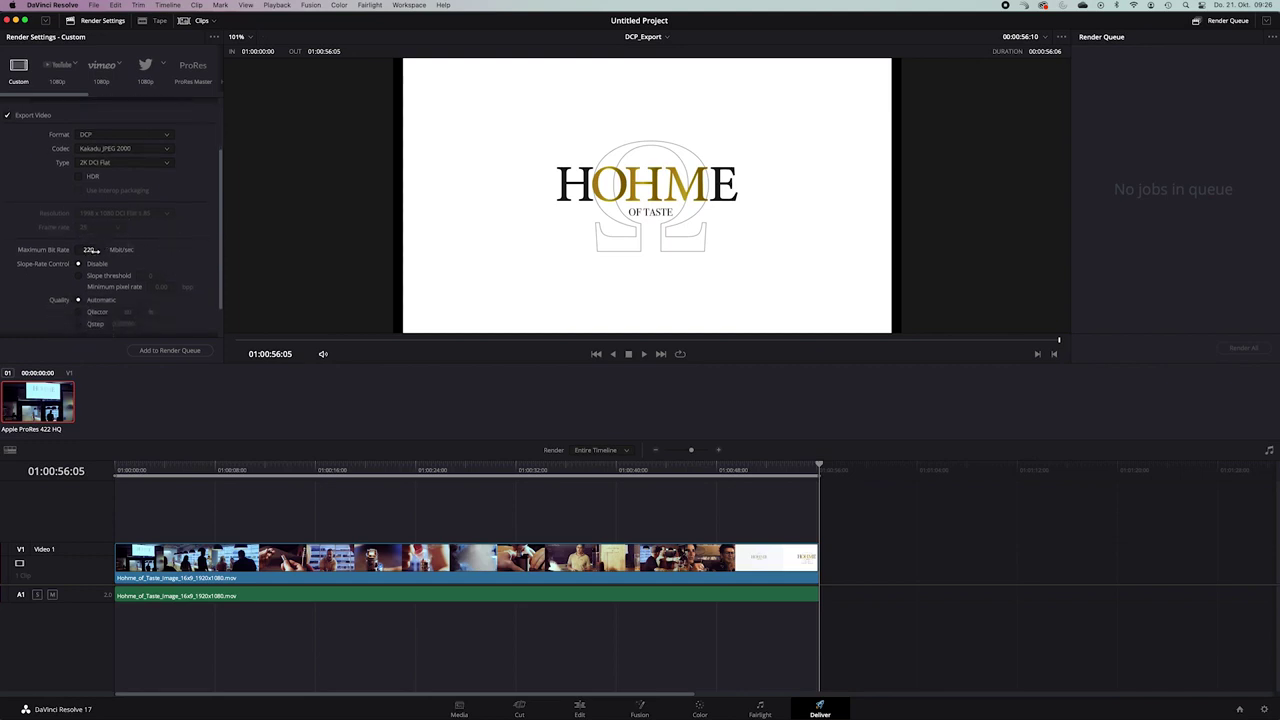
{"action": "scroll", "coordinate": [160, 260], "scroll_direction": "down", "scroll_amount": 3}
{"action": "scroll", "coordinate": [185, 268], "scroll_direction": "up", "scroll_amount": 6}
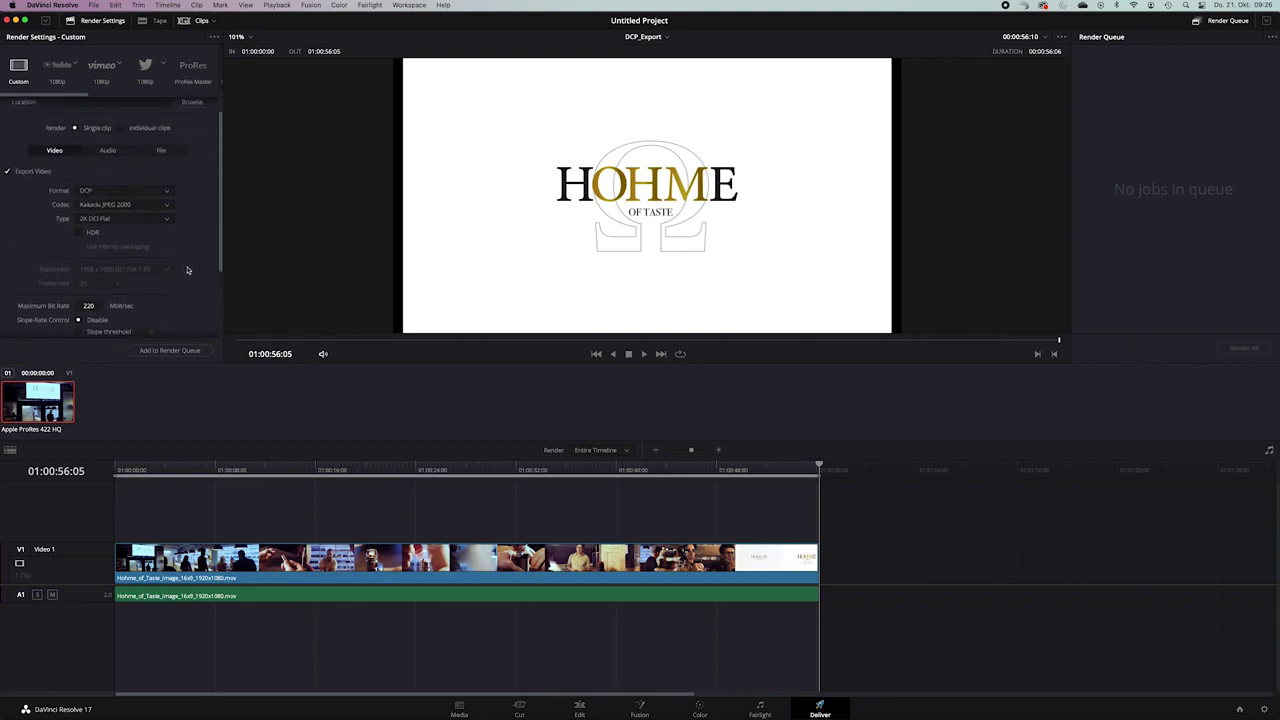
{"action": "scroll", "coordinate": [187, 270], "scroll_direction": "down", "scroll_amount": 3}
{"action": "scroll", "coordinate": [187, 270], "scroll_direction": "down", "scroll_amount": 2}
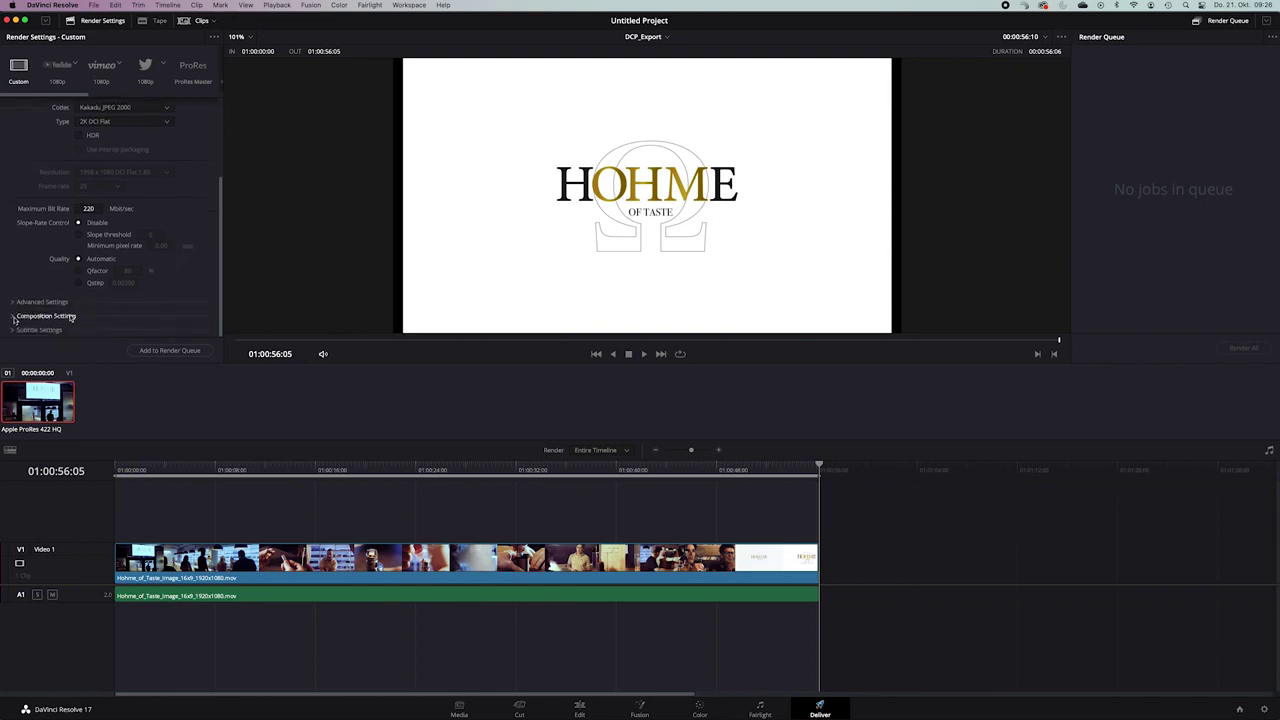
{"action": "left_click", "coordinate": [13, 317]}
{"action": "scroll", "coordinate": [207, 294], "scroll_direction": "down", "scroll_amount": 2}
{"action": "scroll", "coordinate": [207, 294], "scroll_direction": "down", "scroll_amount": 2}
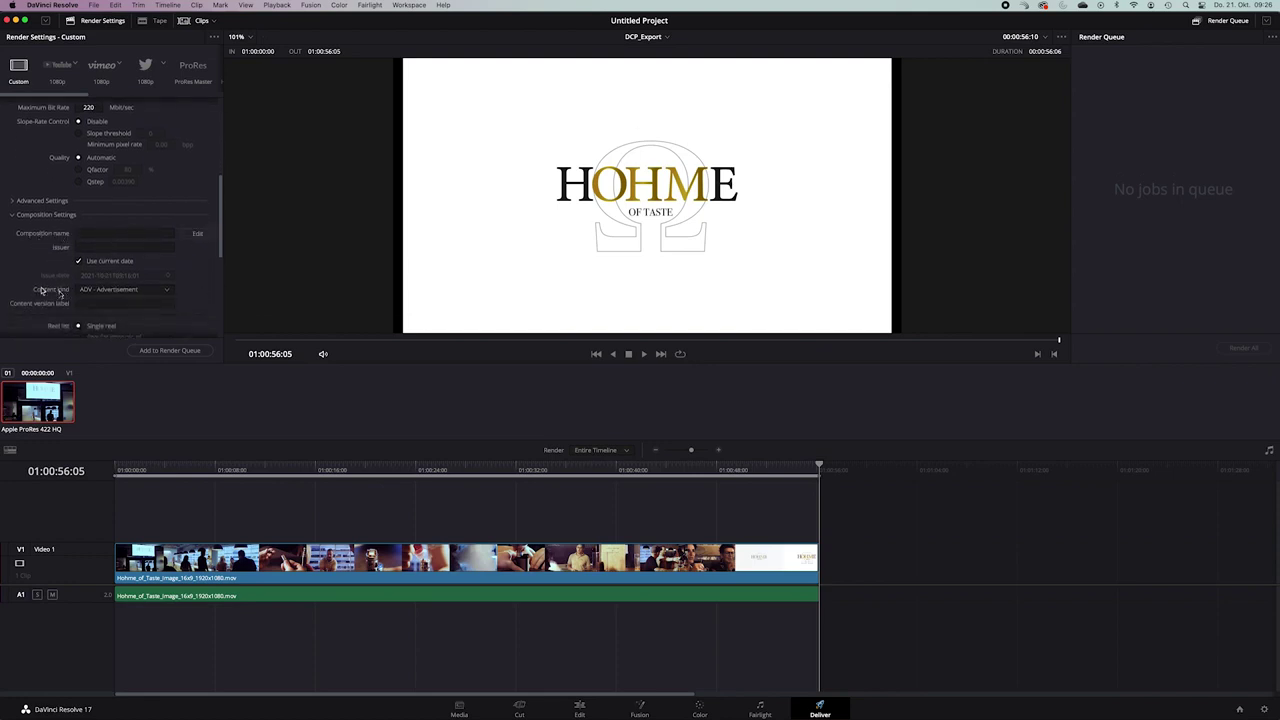
{"action": "left_click", "coordinate": [128, 291]}
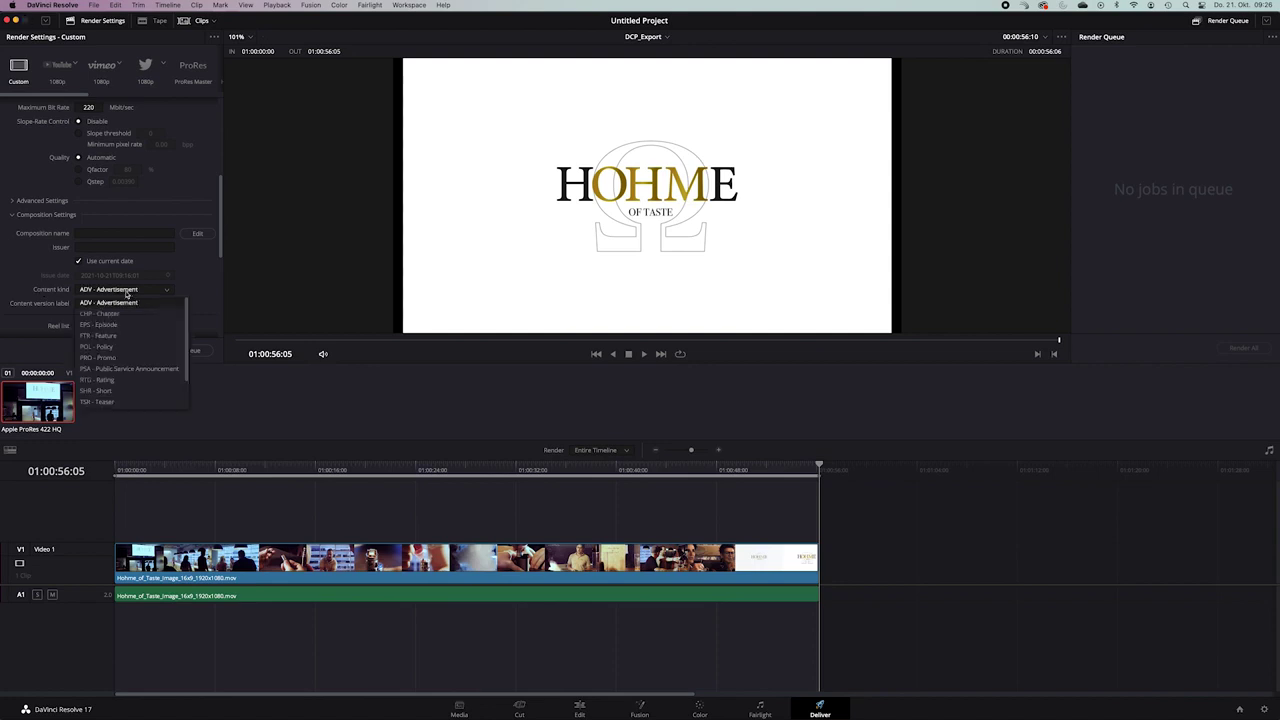
{"action": "left_click", "coordinate": [98, 393]}
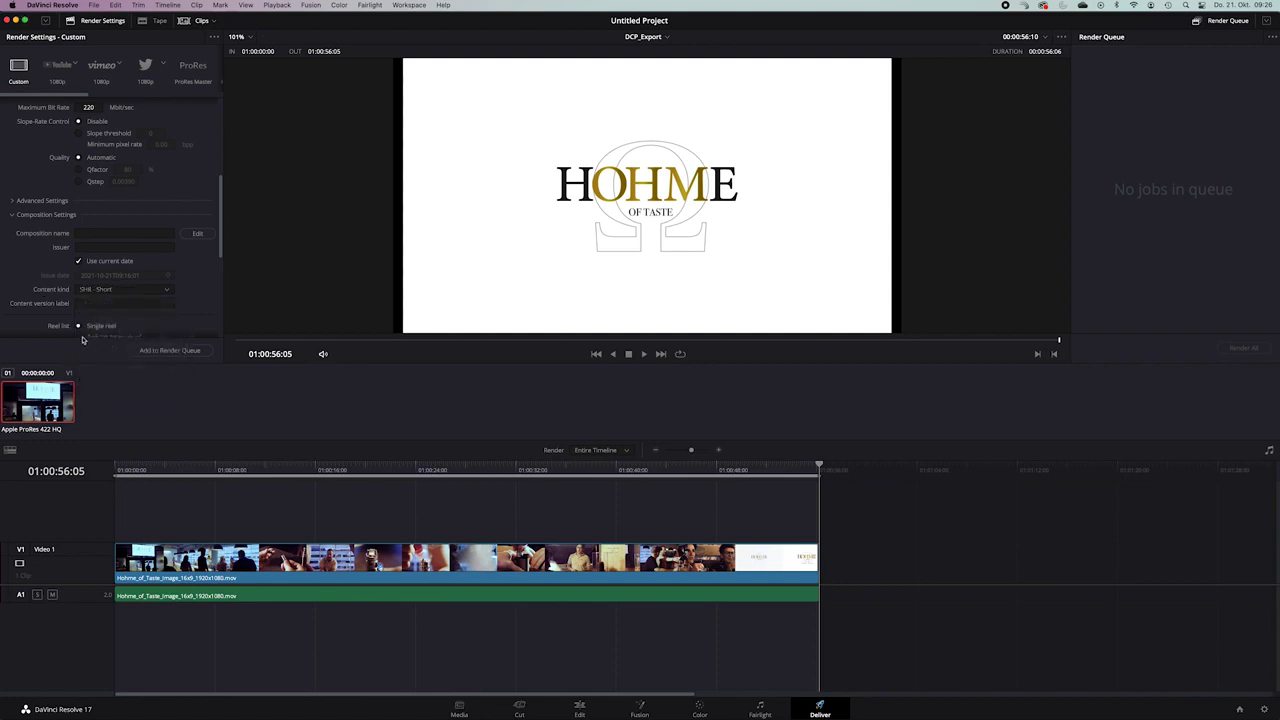
Step: In the composition name generator, enter film title Hohme, version 1 and 25 fps
{"action": "left_click", "coordinate": [198, 234]}
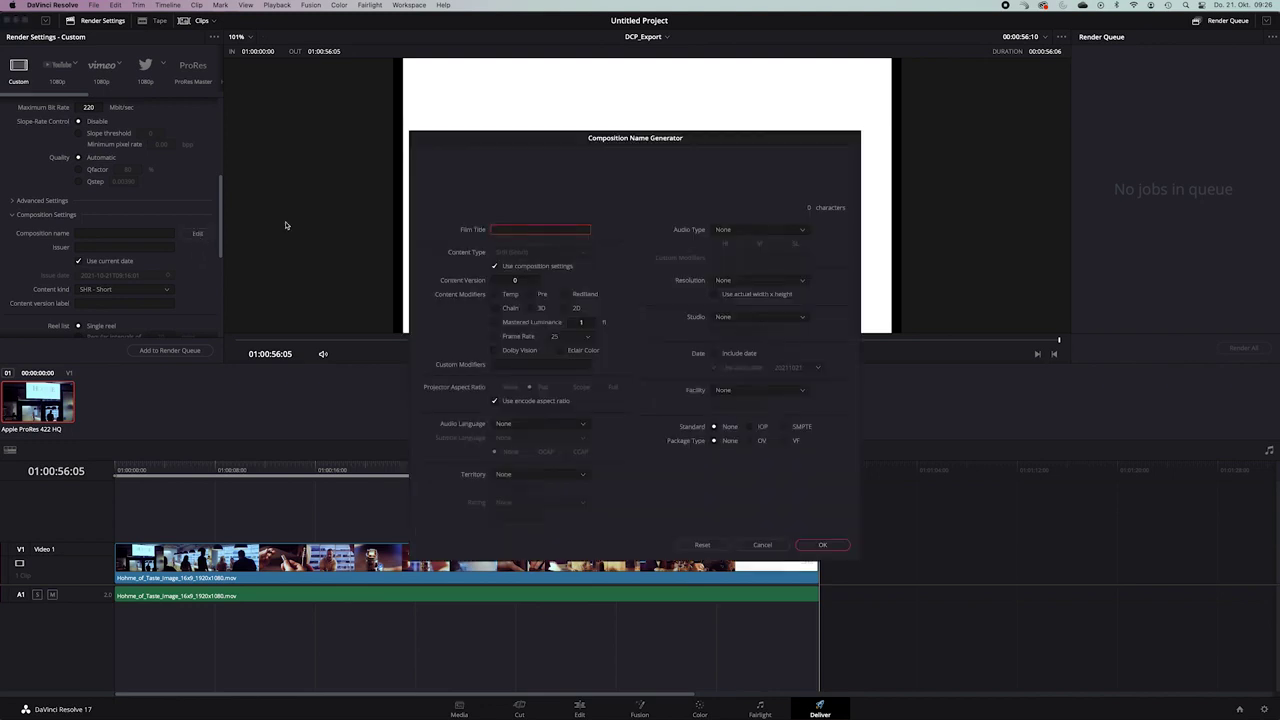
{"action": "type", "text": "Hohme"}
{"action": "left_click", "coordinate": [510, 281]}
{"action": "type", "text": "1"}
{"action": "key", "text": "Return"}
{"action": "left_click", "coordinate": [541, 344]}
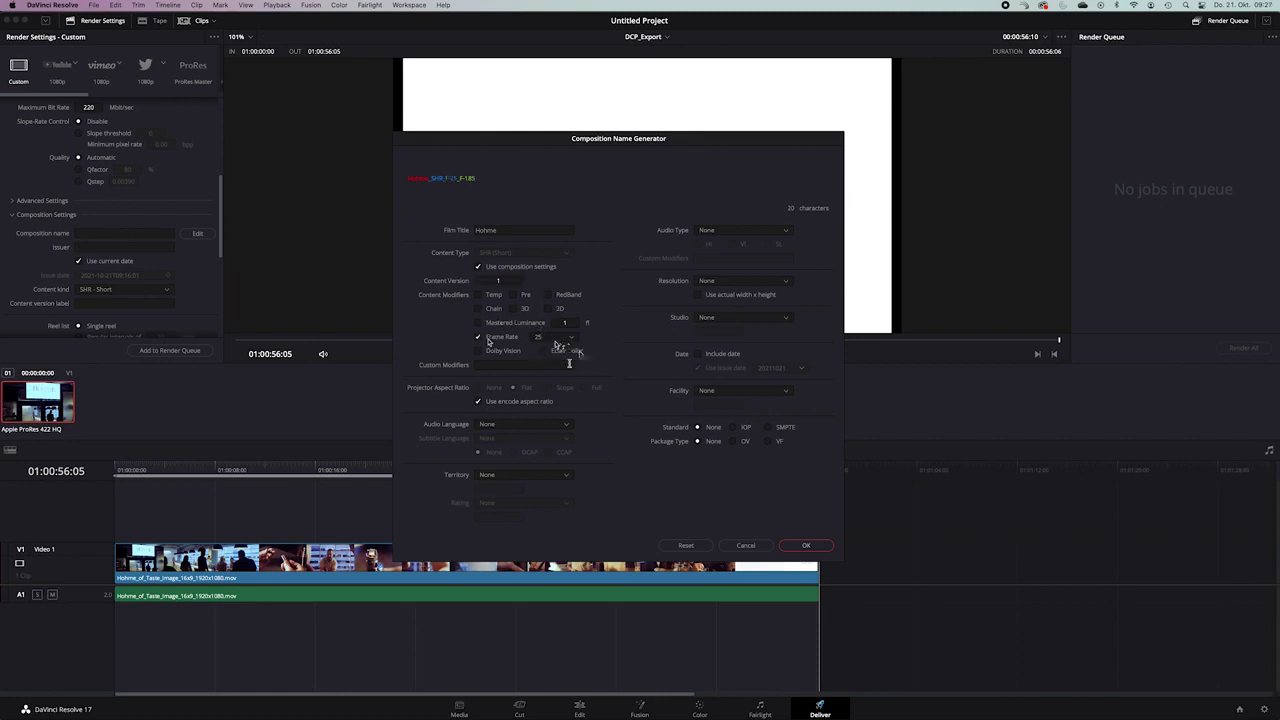
Step: Set audio language DE, subtitles XX, territory AT (Austria) and rating AA (All Ages)
{"action": "left_click", "coordinate": [519, 426]}
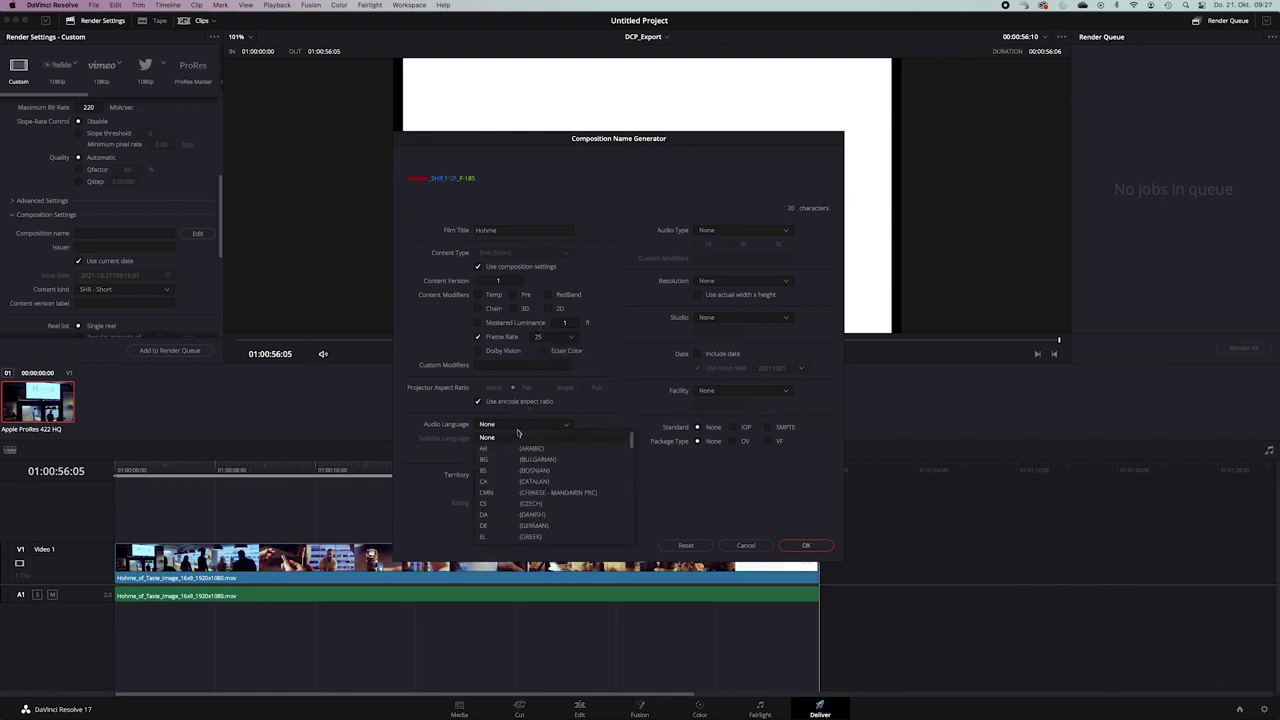
{"action": "left_click", "coordinate": [497, 458]}
{"action": "left_click", "coordinate": [520, 438]}
{"action": "scroll", "coordinate": [545, 500], "scroll_direction": "down", "scroll_amount": 5}
{"action": "left_click", "coordinate": [545, 545]}
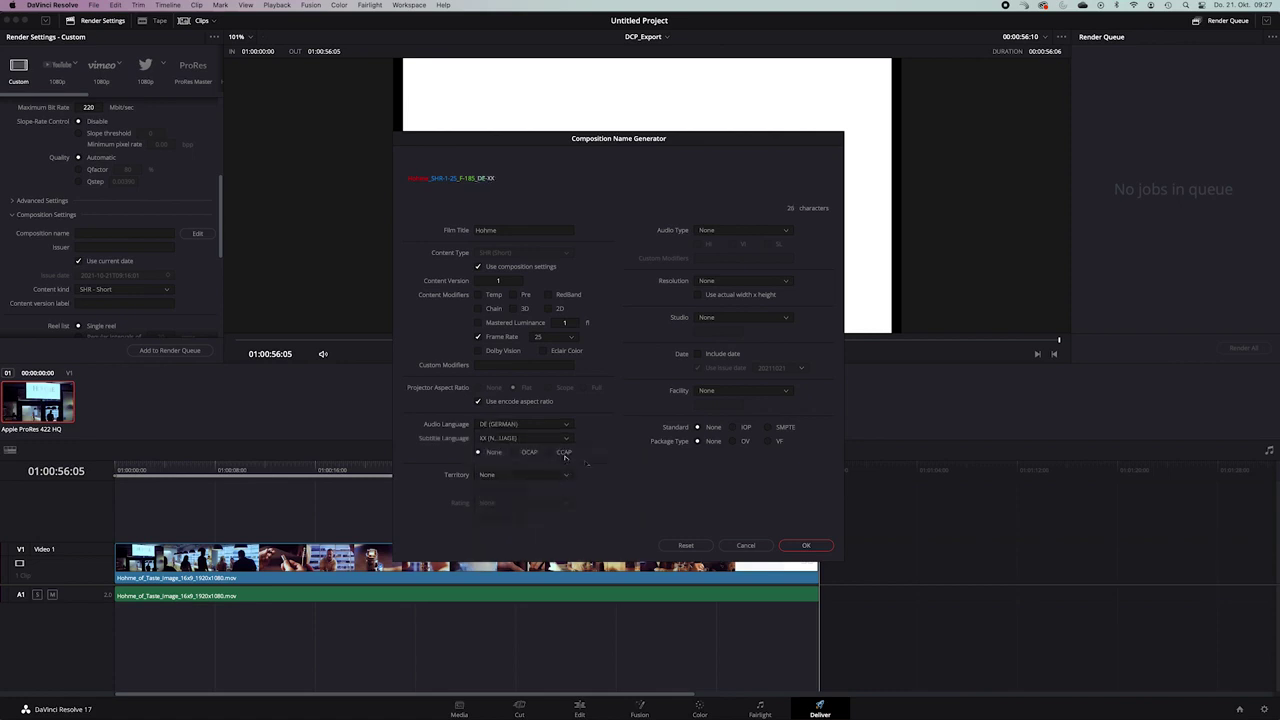
{"action": "left_click", "coordinate": [505, 475]}
{"action": "left_click", "coordinate": [503, 541]}
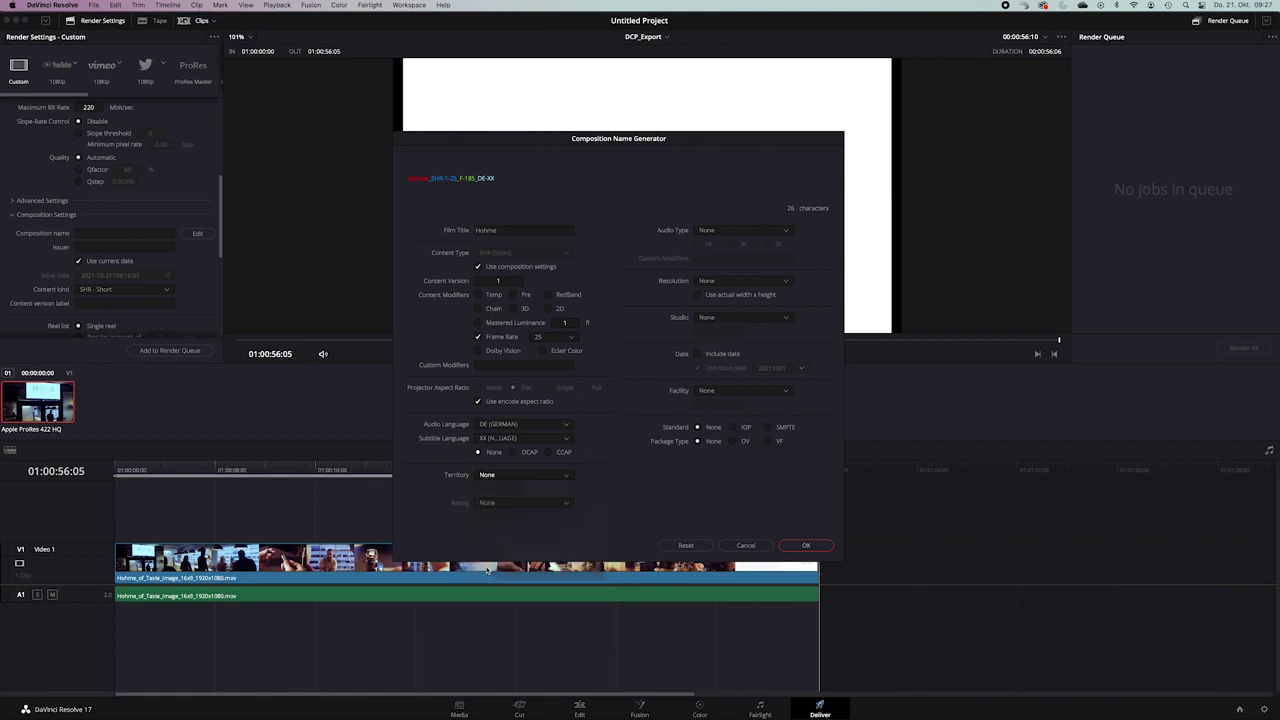
{"action": "left_click", "coordinate": [500, 503]}
{"action": "scroll", "coordinate": [499, 543], "scroll_direction": "down", "scroll_amount": 3}
{"action": "scroll", "coordinate": [499, 545], "scroll_direction": "down", "scroll_amount": 3}
{"action": "scroll", "coordinate": [498, 550], "scroll_direction": "down", "scroll_amount": 3}
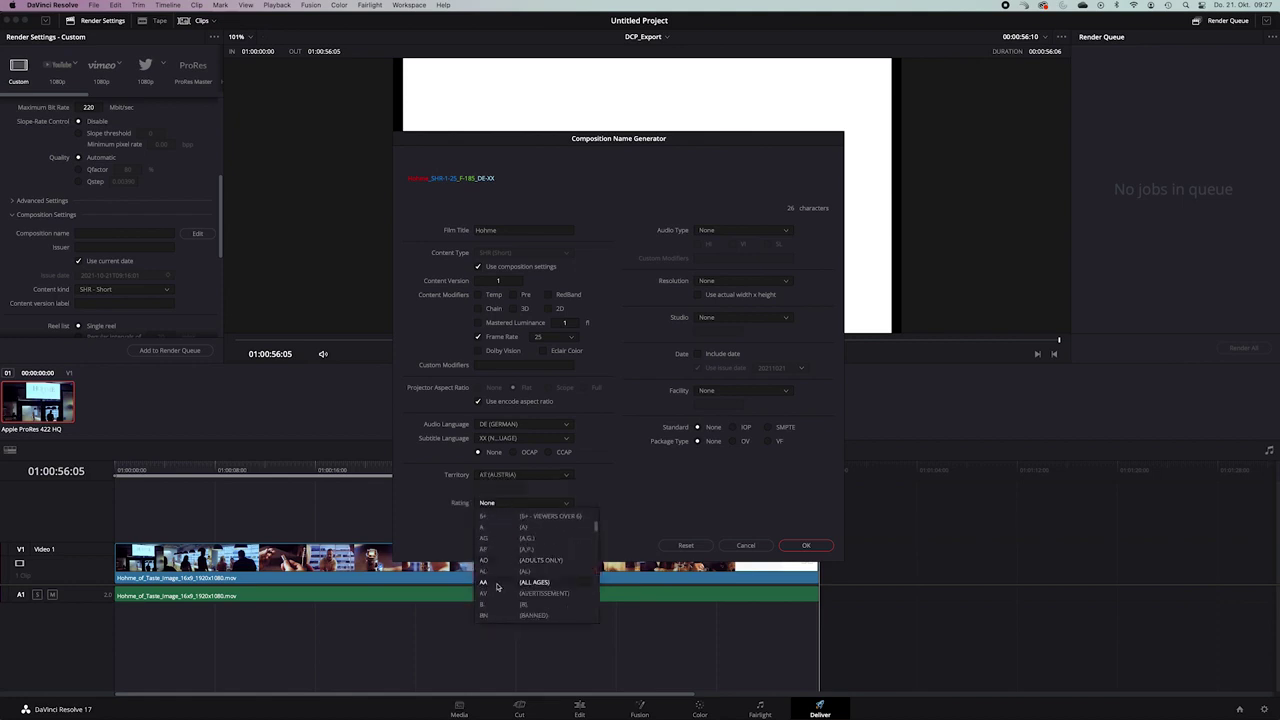
{"action": "left_click", "coordinate": [498, 583]}
Step: Choose 20 Stereo audio, 2K resolution, NULL studio, issue date, NUL facility, SMPTE OV package and accept
{"action": "left_click", "coordinate": [740, 232]}
{"action": "left_click", "coordinate": [722, 289]}
{"action": "left_click", "coordinate": [722, 281]}
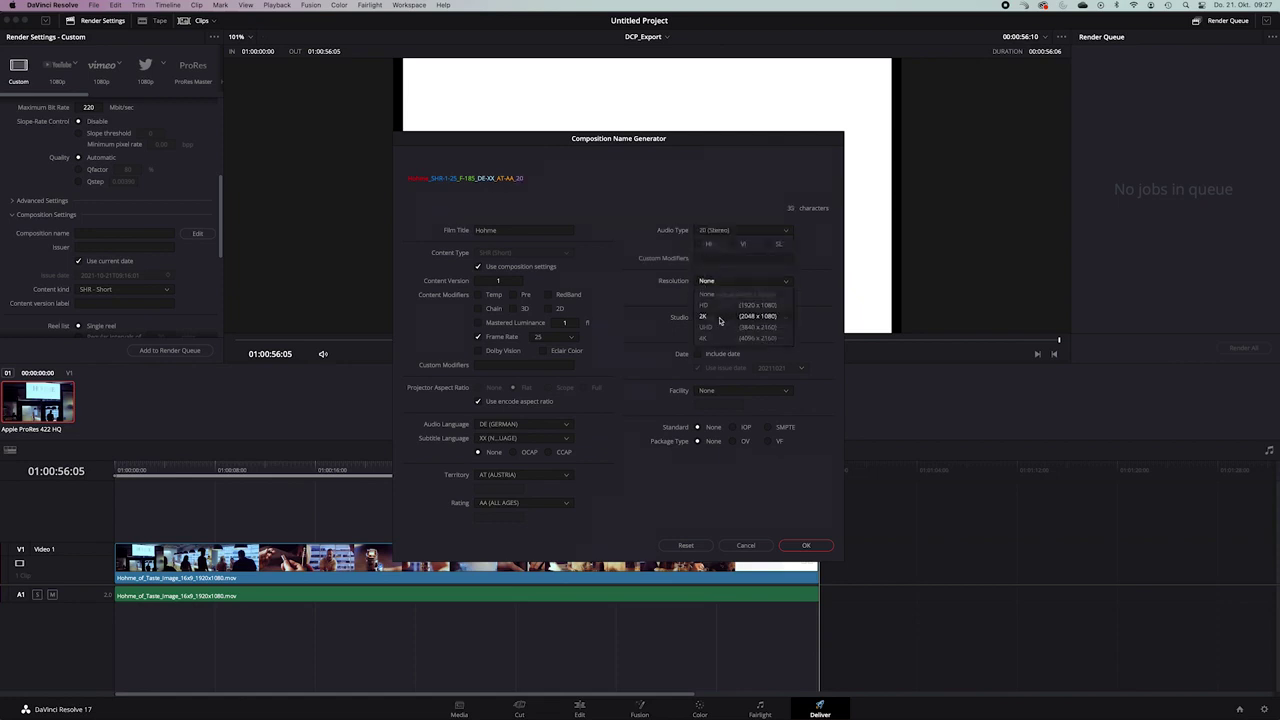
{"action": "left_click", "coordinate": [720, 316]}
{"action": "left_click", "coordinate": [722, 317]}
{"action": "left_click", "coordinate": [722, 356]}
{"action": "left_click", "coordinate": [698, 354]}
{"action": "left_click", "coordinate": [708, 391]}
{"action": "left_click", "coordinate": [730, 428]}
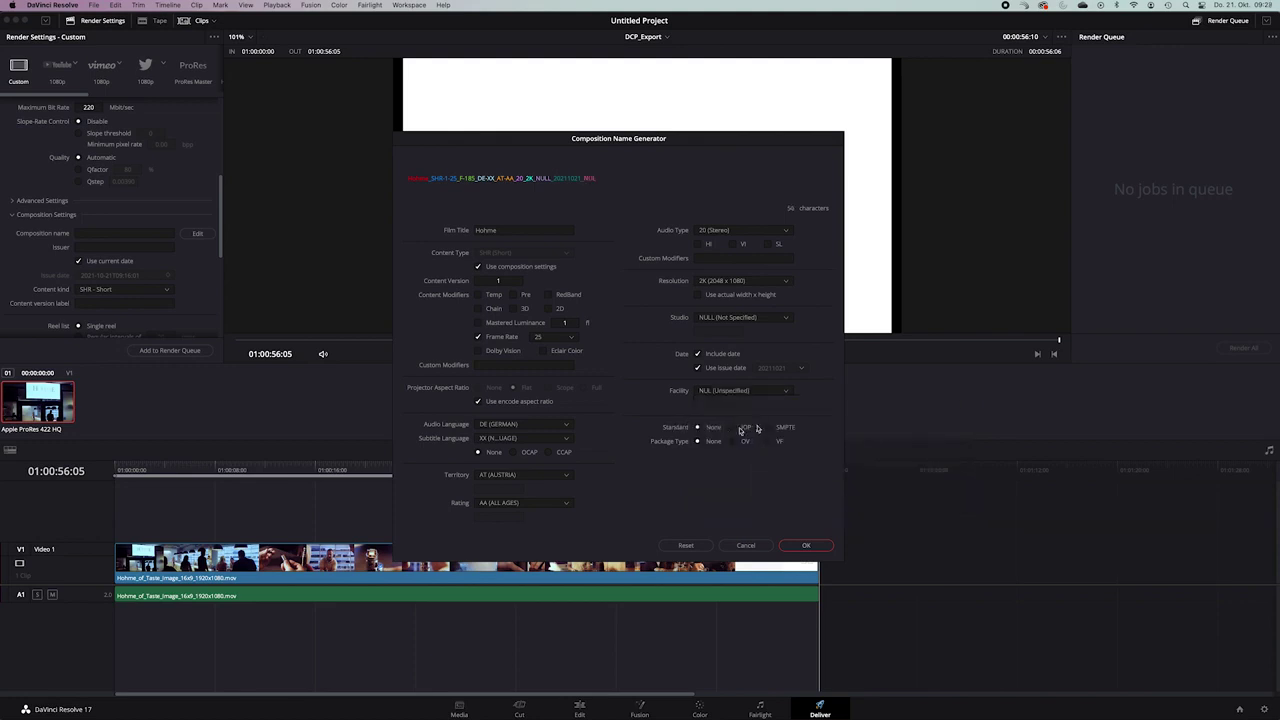
{"action": "left_click", "coordinate": [767, 427]}
{"action": "left_click", "coordinate": [740, 441]}
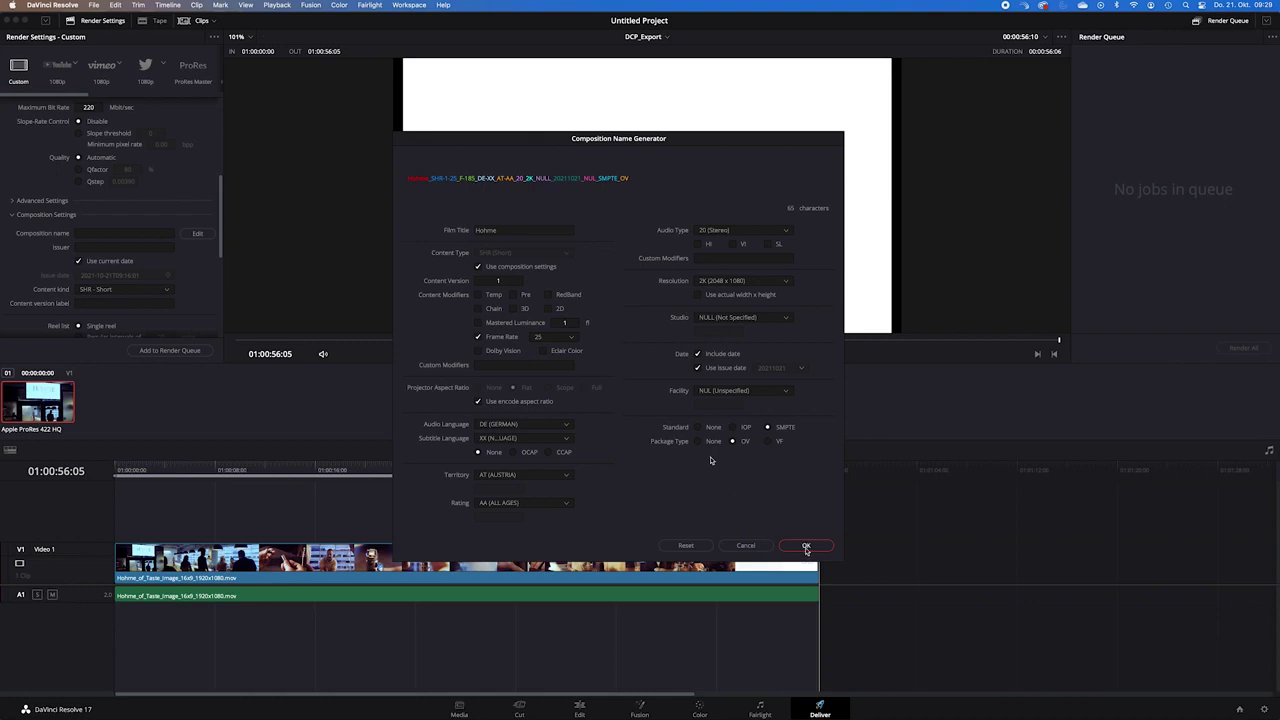
{"action": "left_click", "coordinate": [806, 546]}
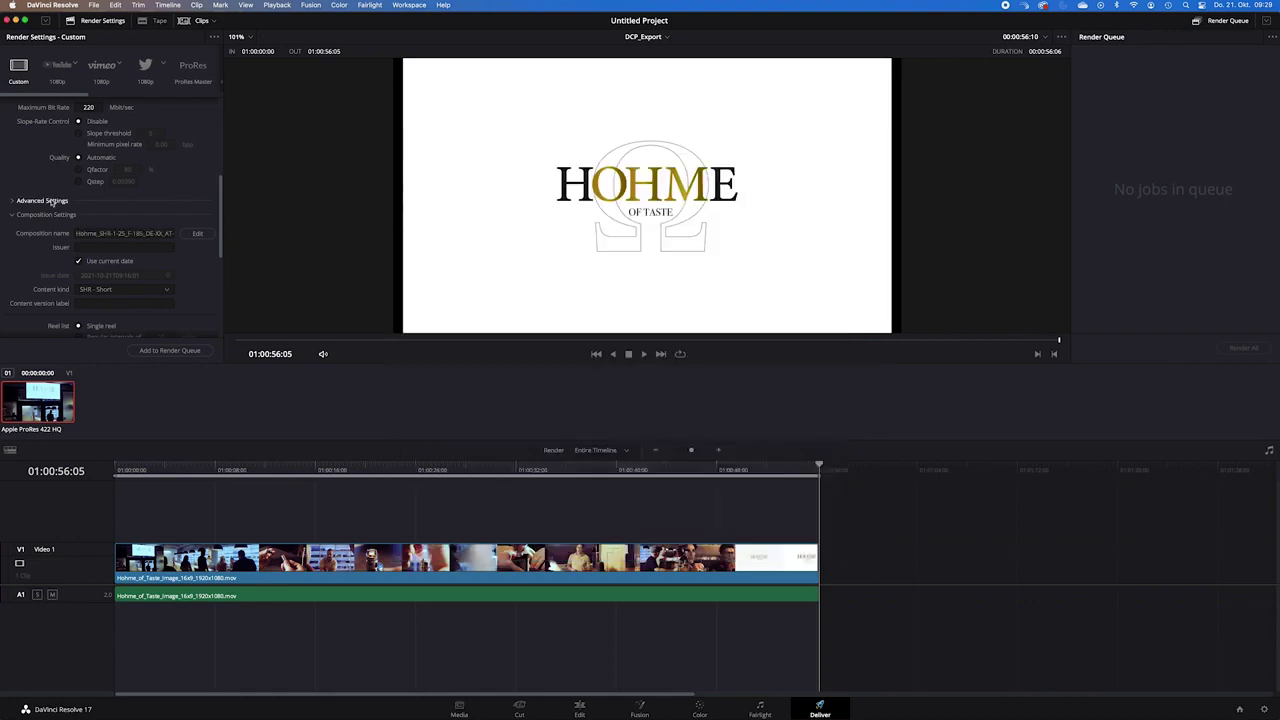
Step: Change the composition name's aspect code from F-185 to F-178
{"action": "left_click", "coordinate": [141, 233]}
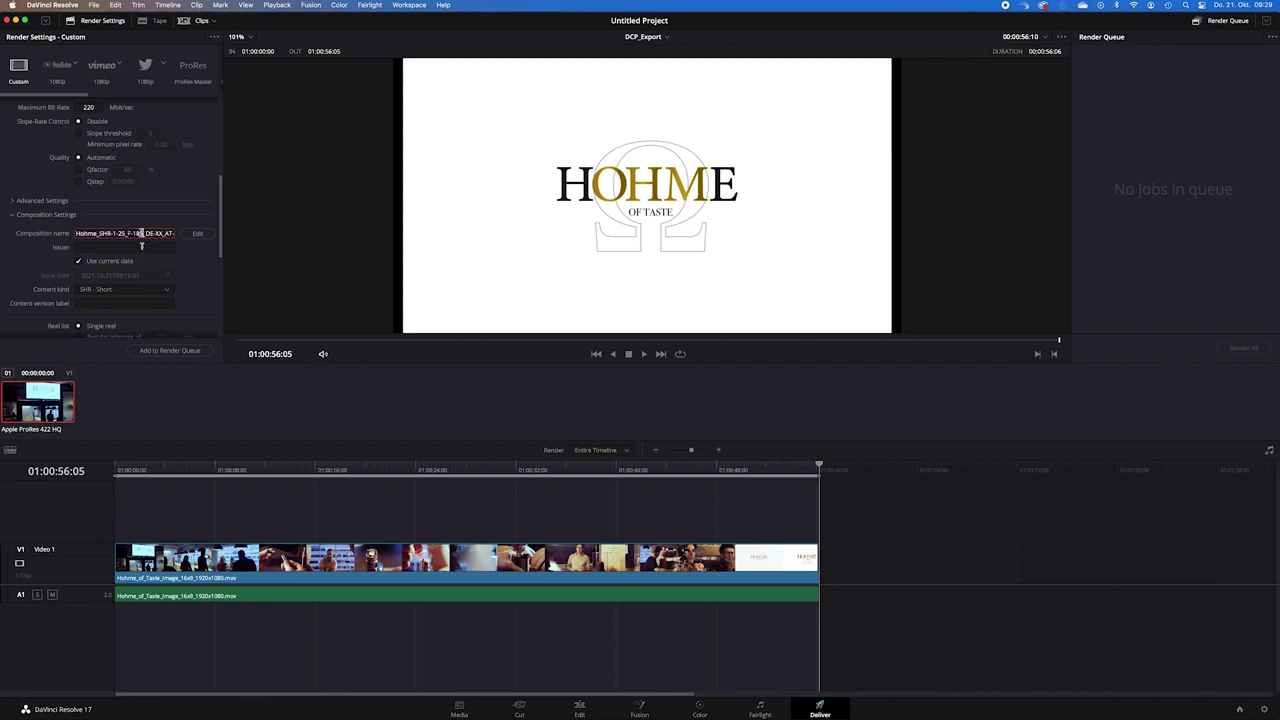
{"action": "key", "text": "BackSpace"}
{"action": "key", "text": "BackSpace"}
{"action": "type", "text": "7"}
{"action": "type", "text": "8"}
{"action": "scroll", "coordinate": [194, 262], "scroll_direction": "down", "scroll_amount": 5}
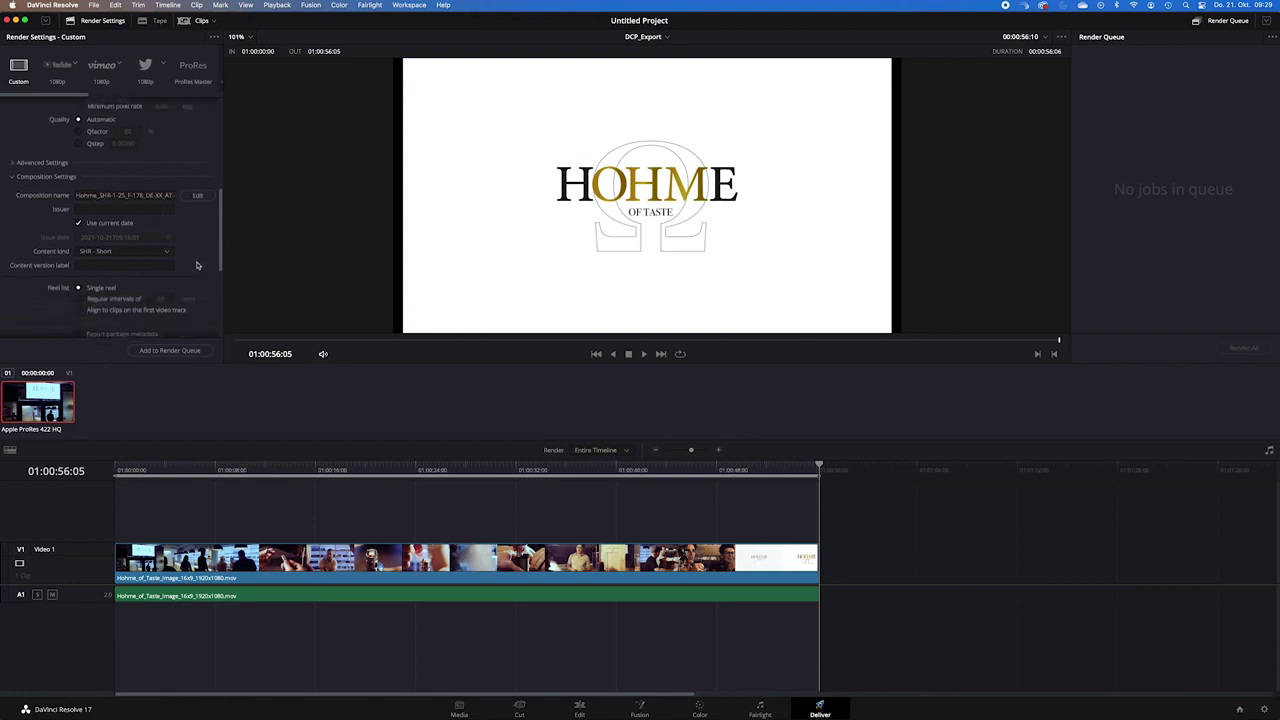
{"action": "scroll", "coordinate": [196, 265], "scroll_direction": "down", "scroll_amount": 4}
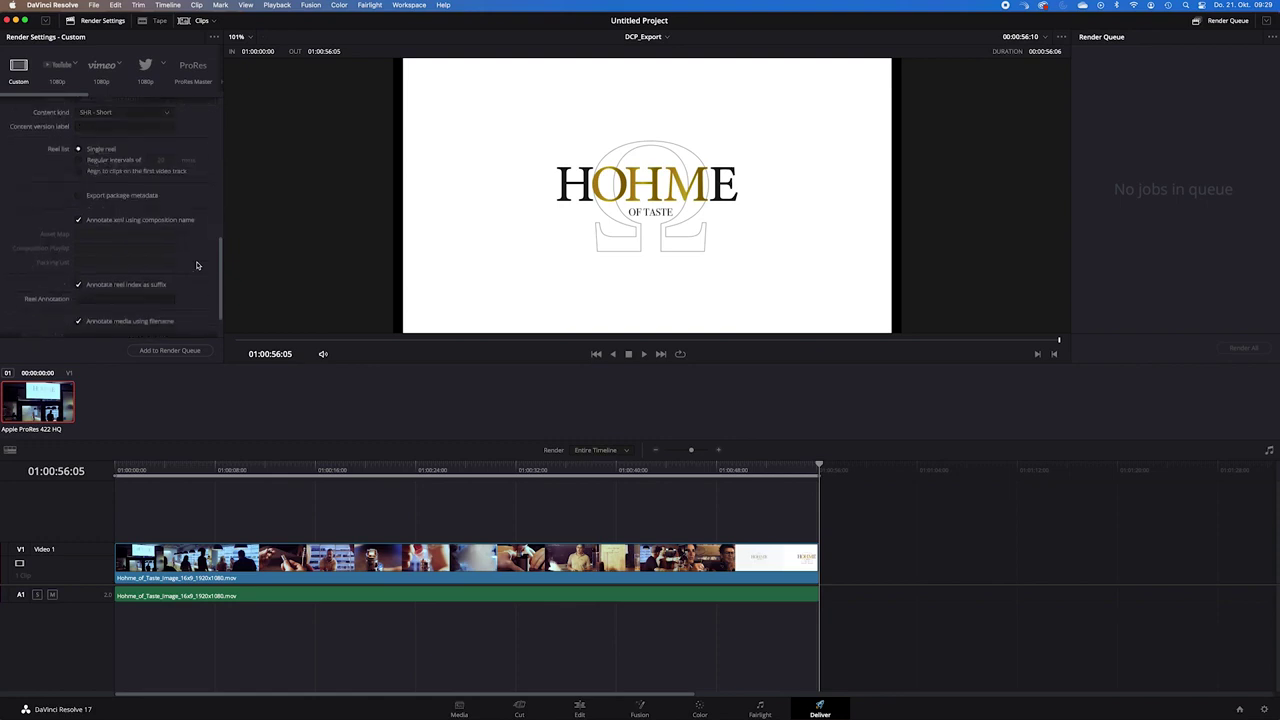
{"action": "scroll", "coordinate": [183, 231], "scroll_direction": "up", "scroll_amount": 10}
{"action": "scroll", "coordinate": [183, 231], "scroll_direction": "up", "scroll_amount": 3}
{"action": "scroll", "coordinate": [160, 210], "scroll_direction": "up", "scroll_amount": 3}
{"action": "scroll", "coordinate": [135, 190], "scroll_direction": "up", "scroll_amount": 3}
{"action": "scroll", "coordinate": [113, 171], "scroll_direction": "up", "scroll_amount": 3}
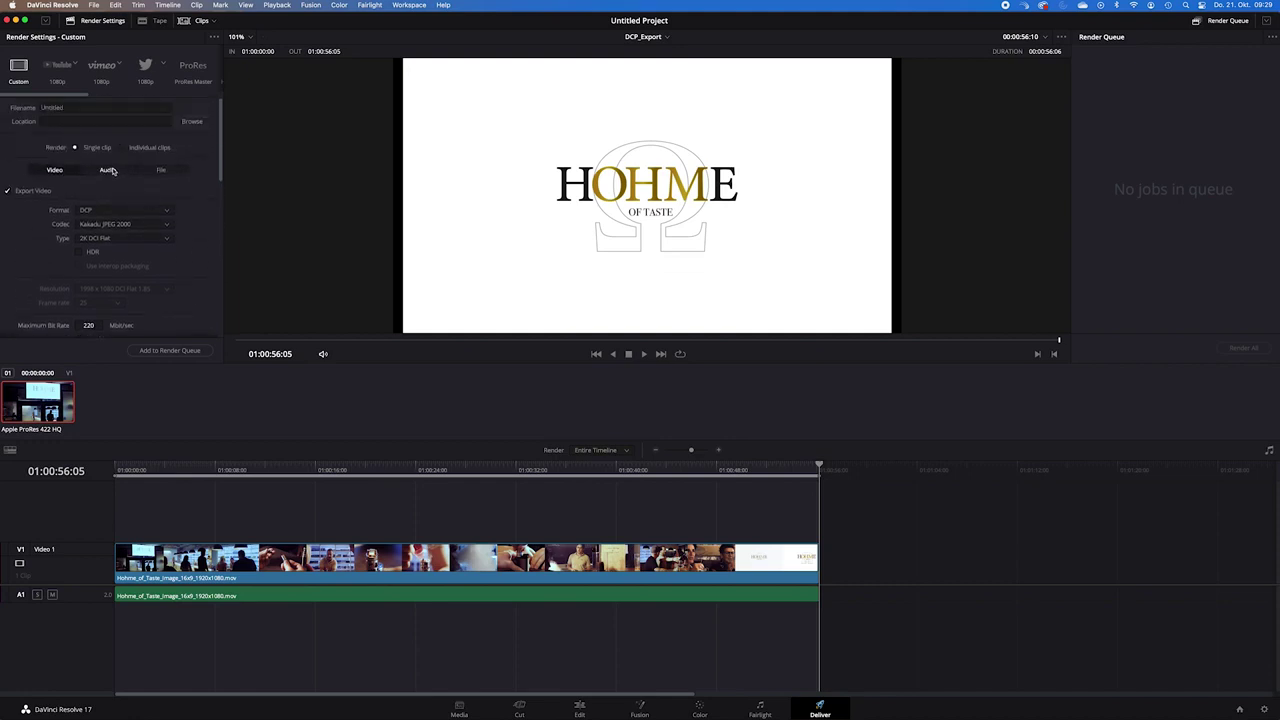
Step: Set Audio Output Track 1 to Timeline Track 1 (Stereo) as Linear PCM
{"action": "left_click", "coordinate": [108, 170]}
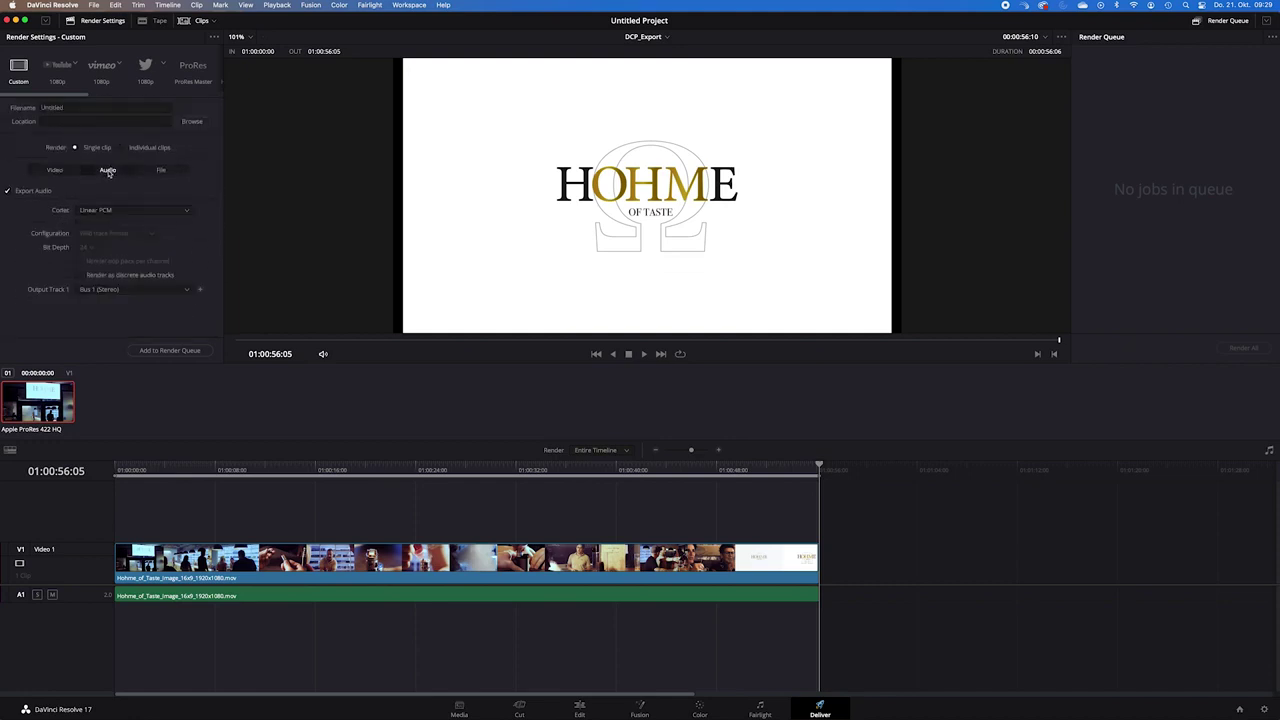
{"action": "left_click", "coordinate": [117, 290]}
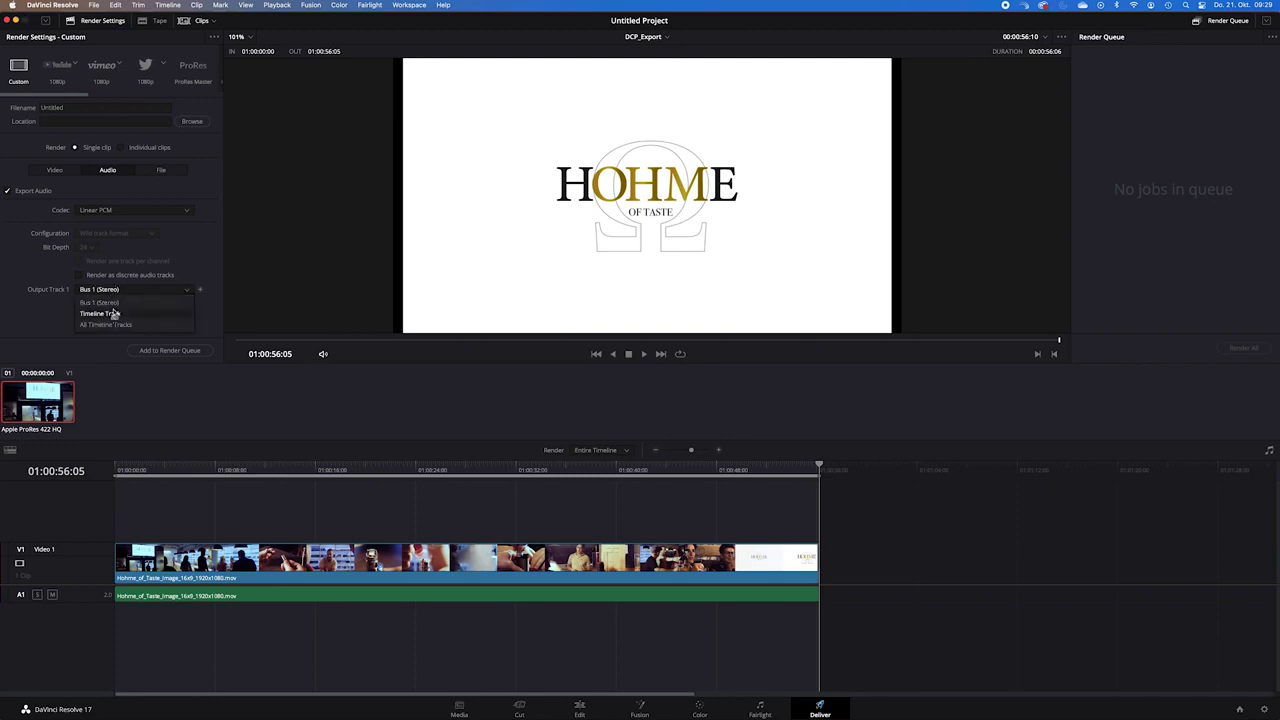
{"action": "left_click", "coordinate": [115, 314]}
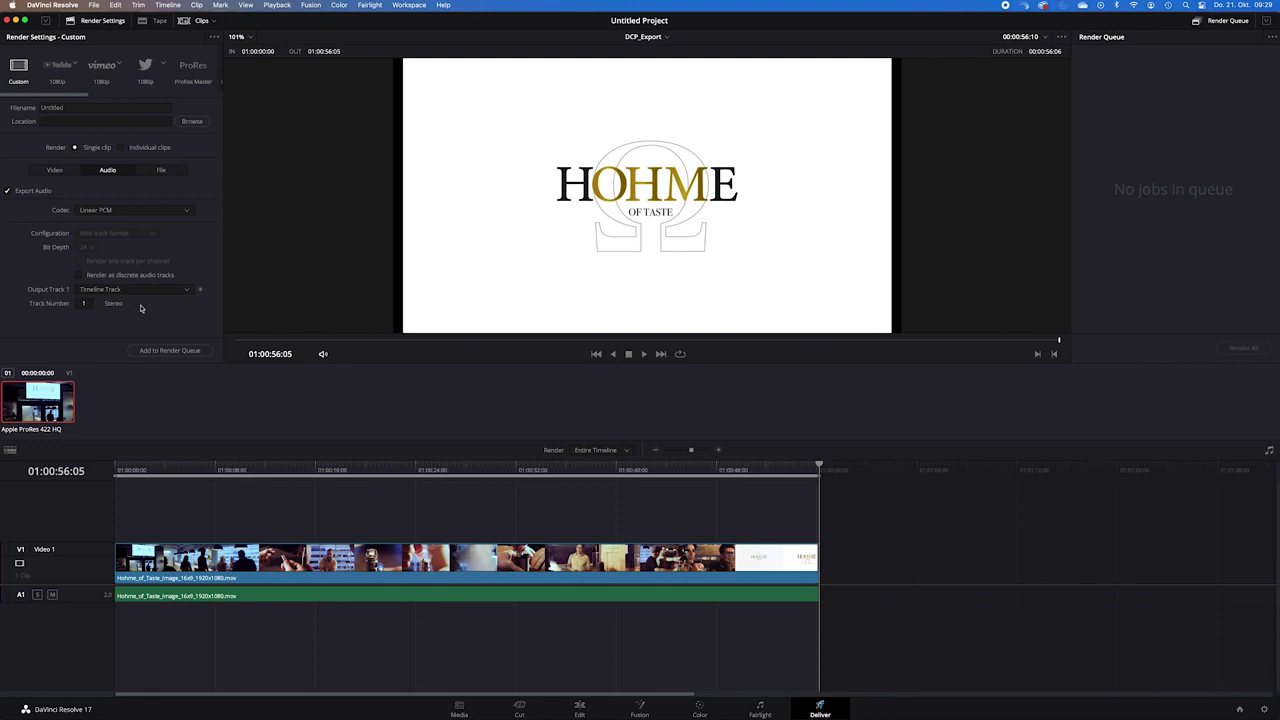
{"action": "left_click", "coordinate": [158, 171]}
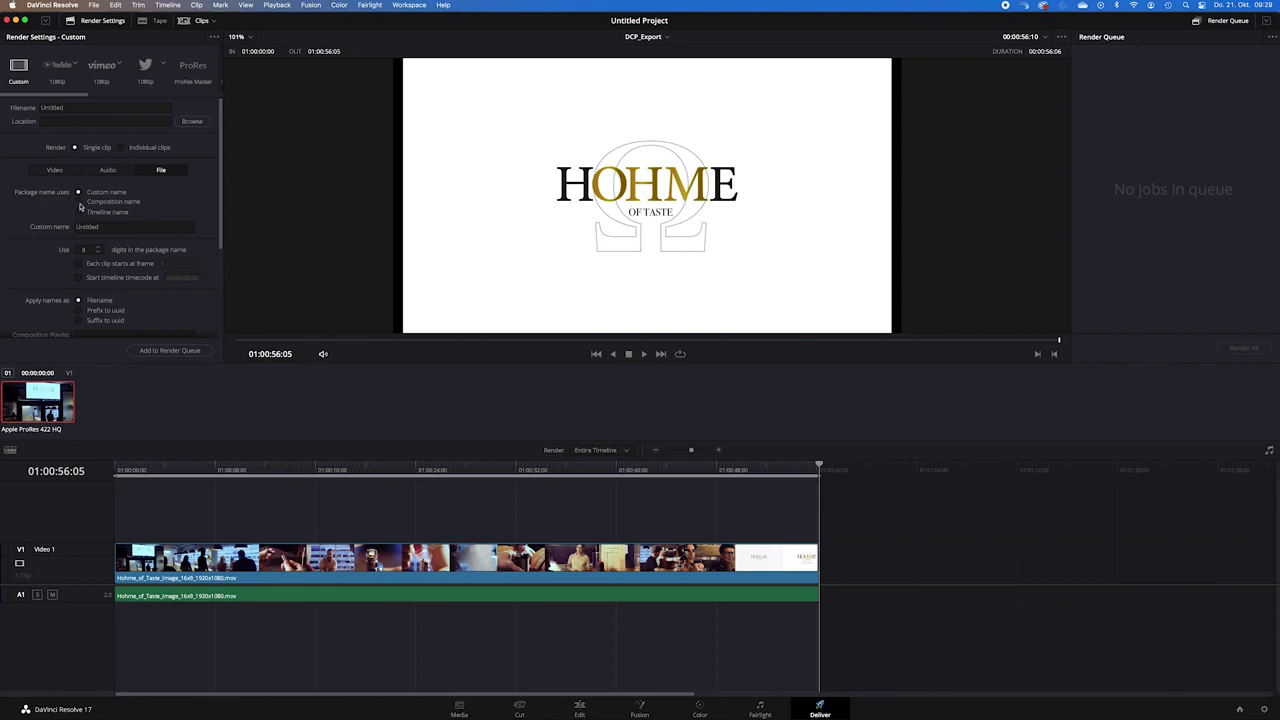
Step: Name the DCP package after the composition and prefix file names with the composition name
{"action": "left_click", "coordinate": [79, 202]}
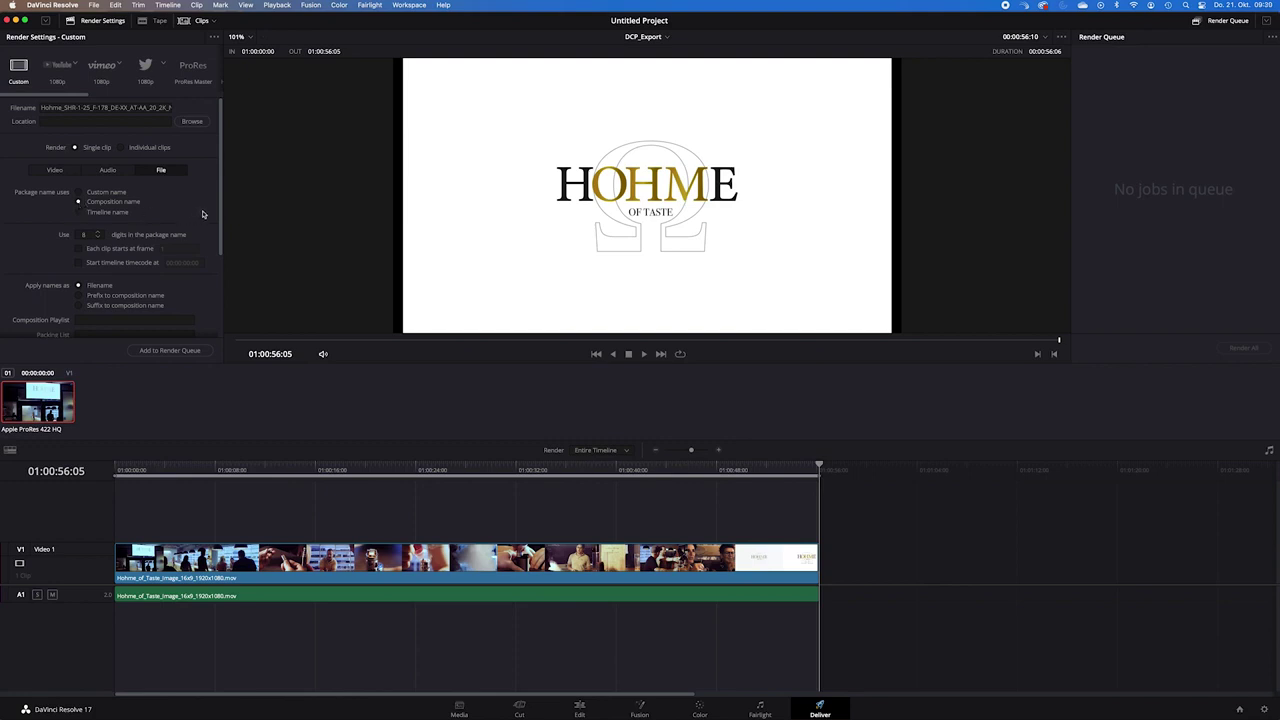
{"action": "scroll", "coordinate": [203, 214], "scroll_direction": "down", "scroll_amount": 3}
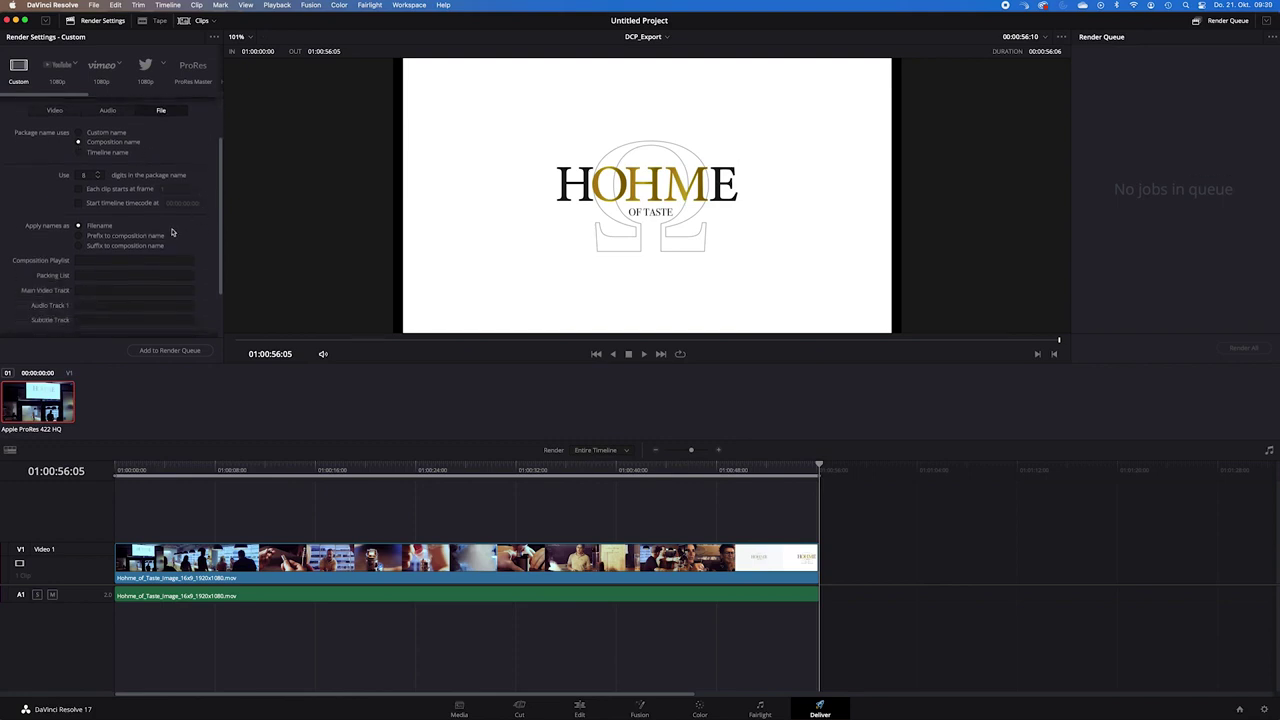
{"action": "scroll", "coordinate": [190, 240], "scroll_direction": "down", "scroll_amount": 1}
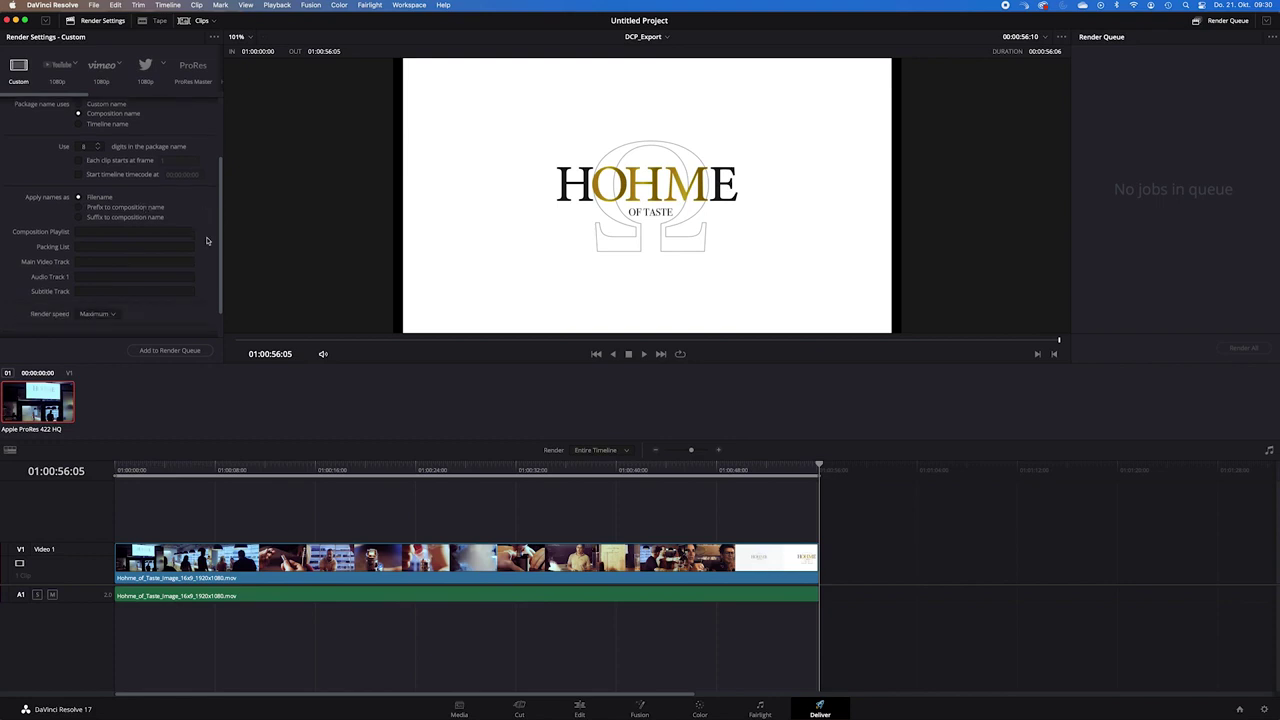
{"action": "left_click", "coordinate": [79, 208]}
{"action": "scroll", "coordinate": [190, 217], "scroll_direction": "down", "scroll_amount": 1}
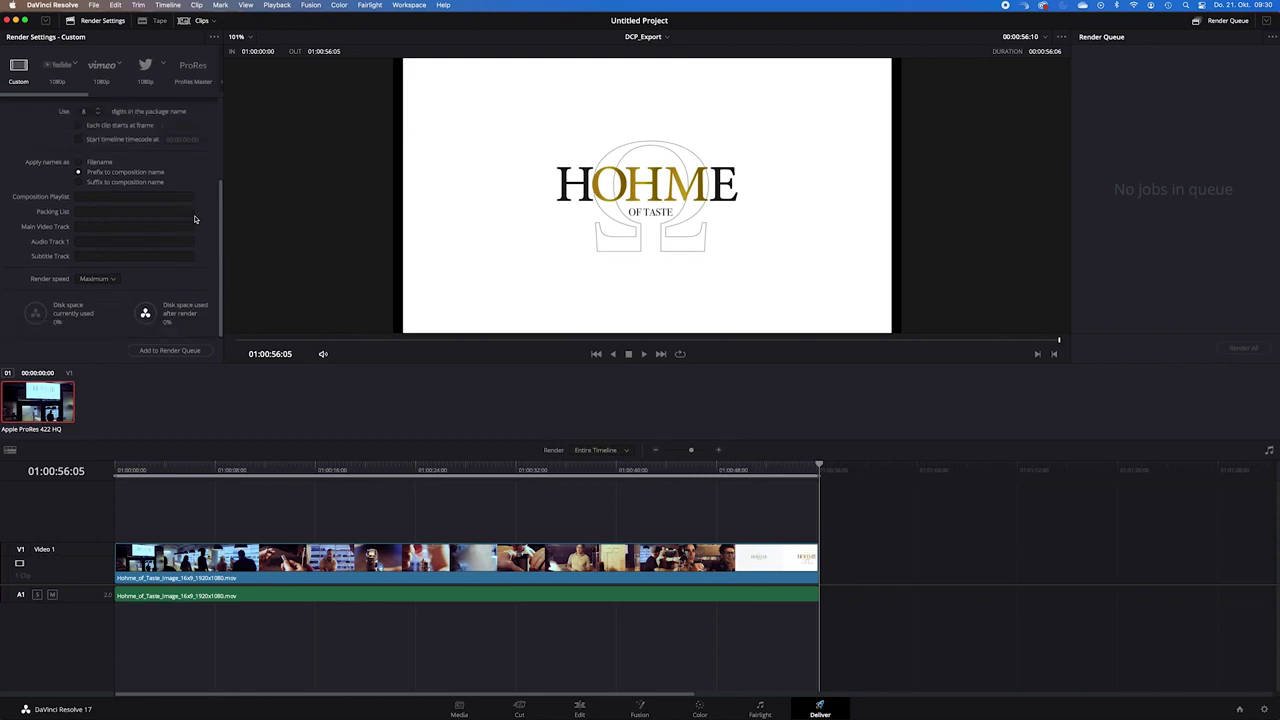
{"action": "scroll", "coordinate": [195, 219], "scroll_direction": "up", "scroll_amount": 4}
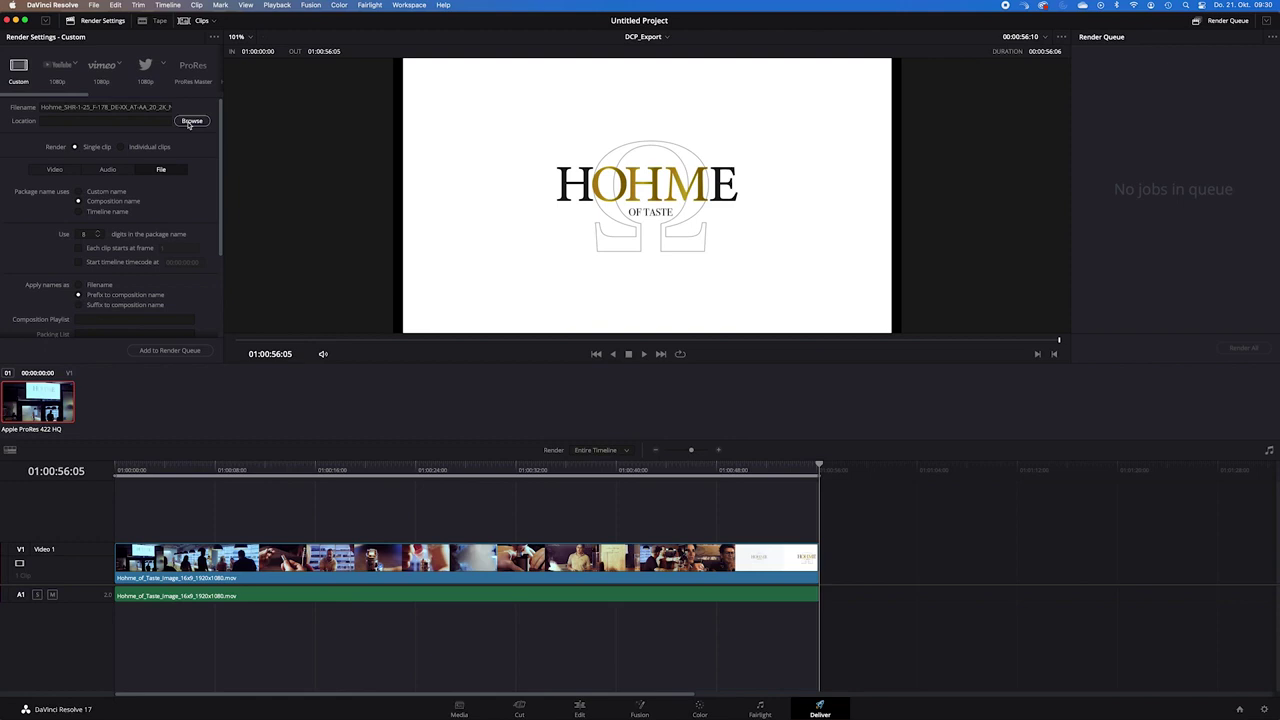
Step: Set the destination to the DCP_Export_Flat_16x9 folder and add the DCP job to the render queue
{"action": "left_click", "coordinate": [189, 122]}
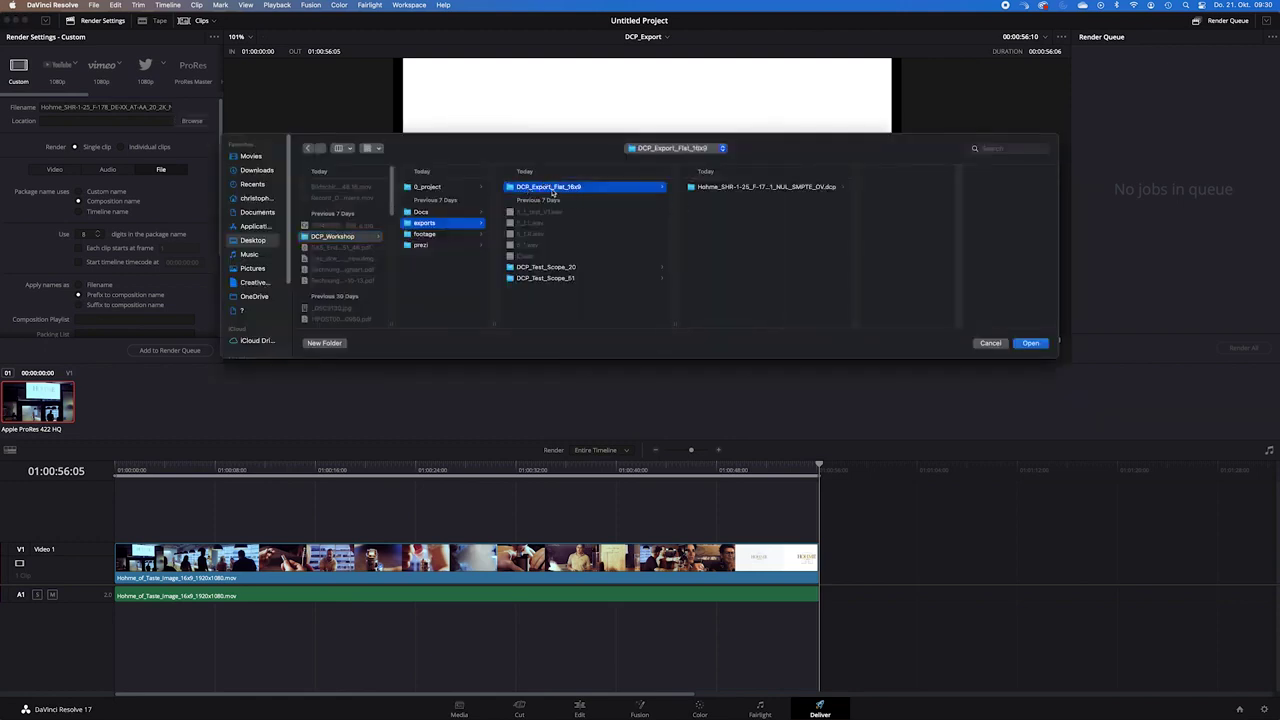
{"action": "left_click", "coordinate": [1030, 344]}
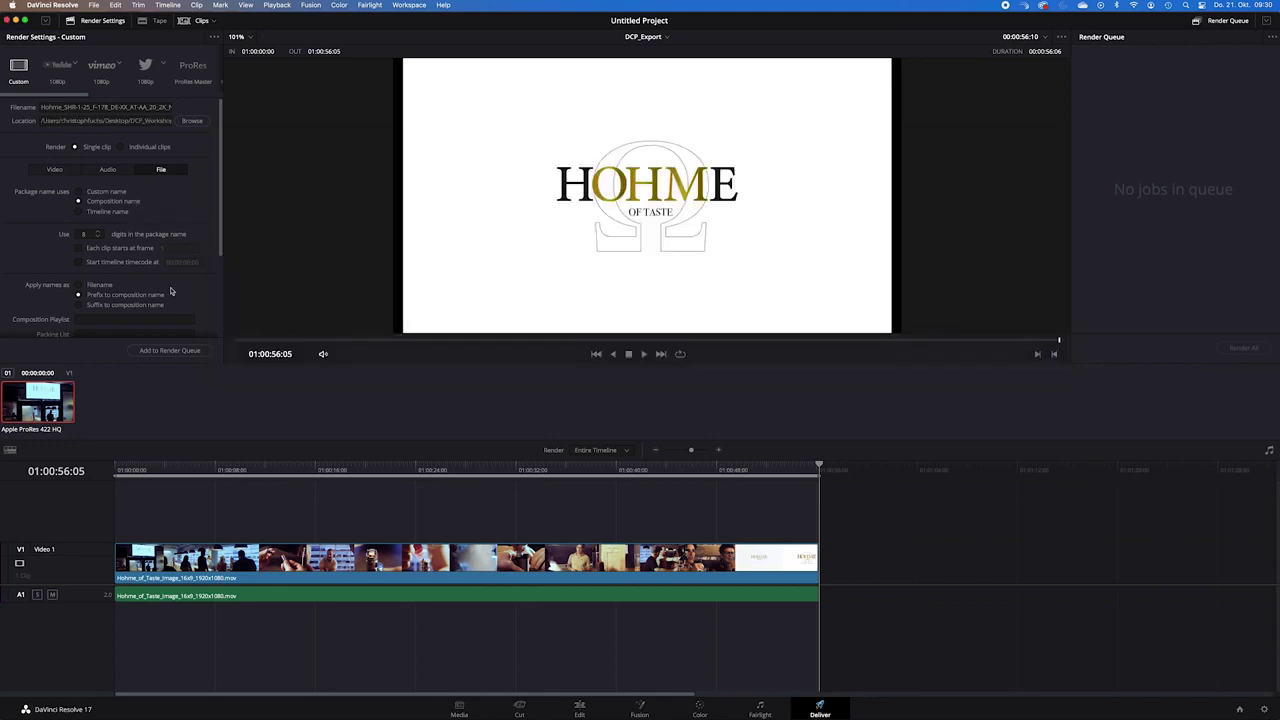
{"action": "left_click", "coordinate": [161, 352]}
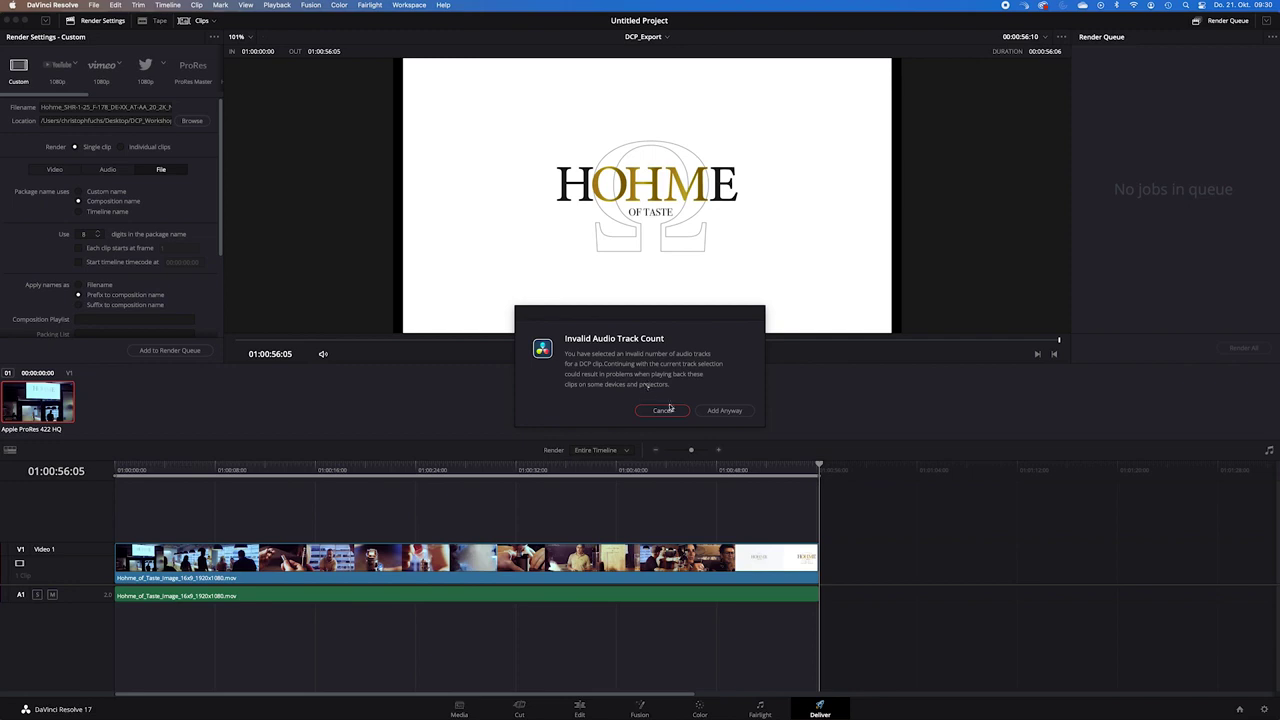
Step: Queue the DCP job despite the Invalid Audio Track Count warning and render all
{"action": "left_click", "coordinate": [726, 411]}
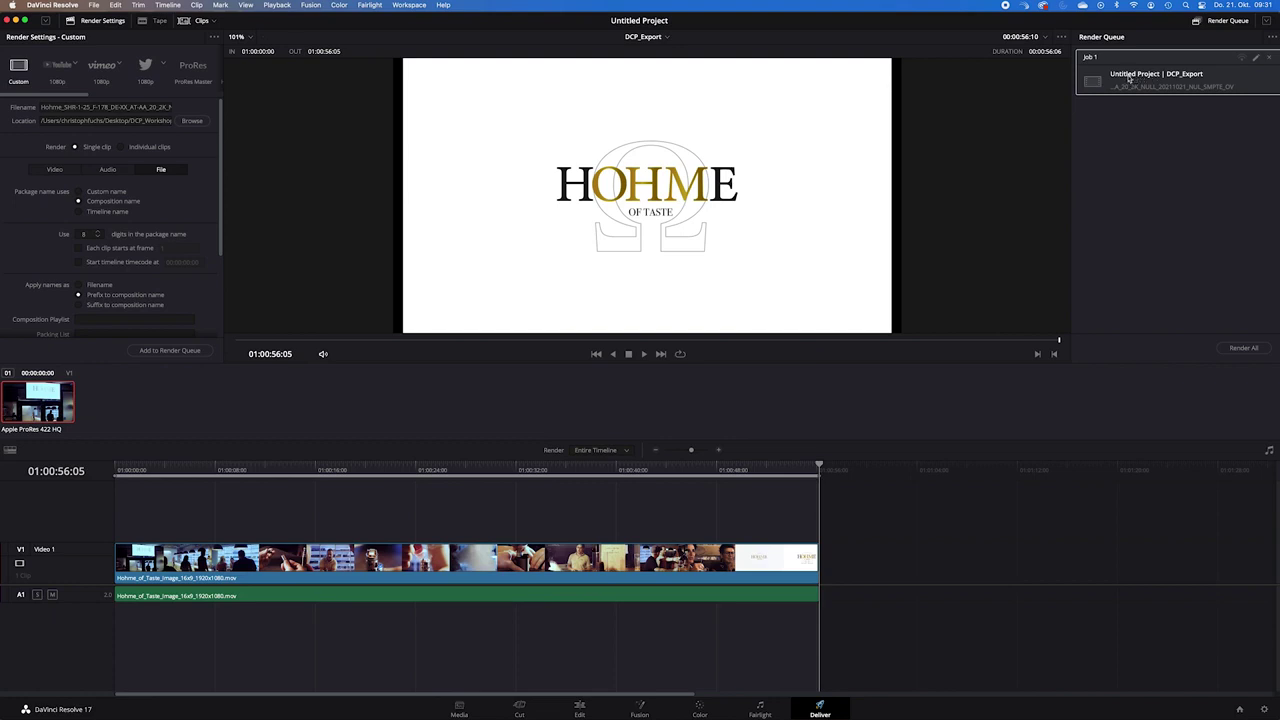
{"action": "left_click", "coordinate": [1239, 350]}
Step: On the Media page, import the Hohme SMPTE DCP folder from exports/DCP_Export_Flat_16x9 into the pool
{"action": "left_click", "coordinate": [460, 710]}
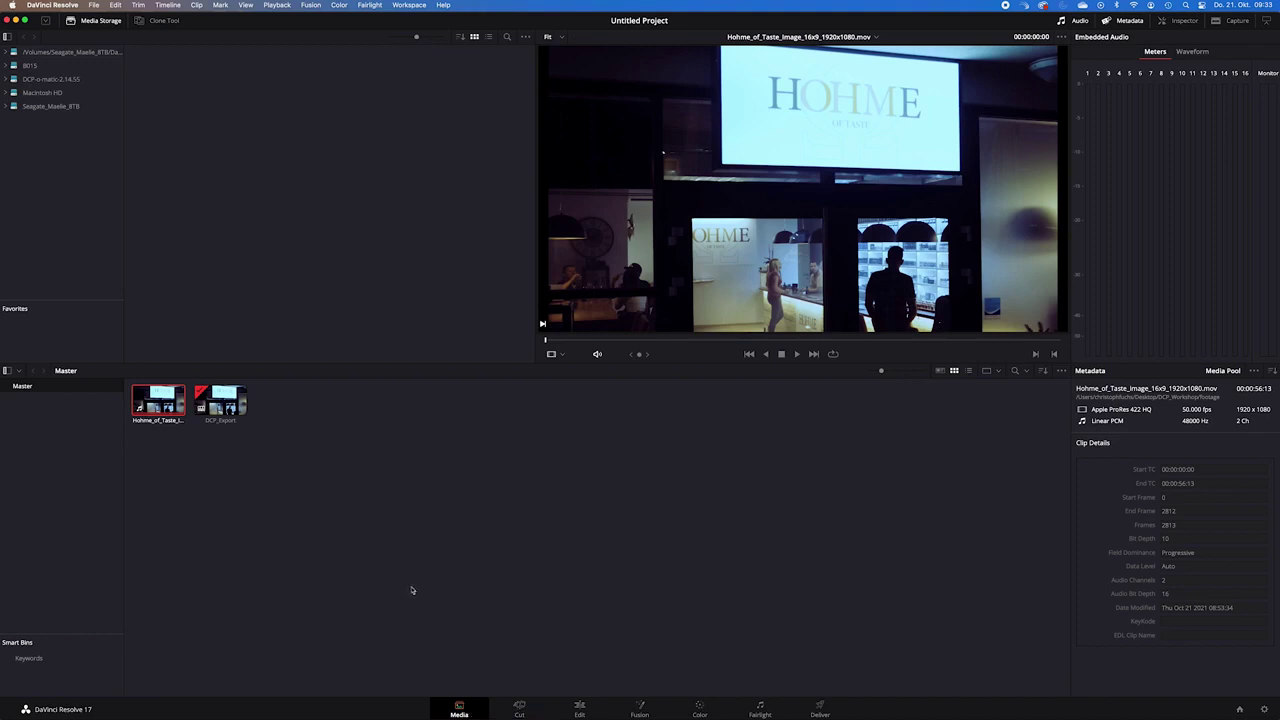
{"action": "right_click", "coordinate": [381, 473]}
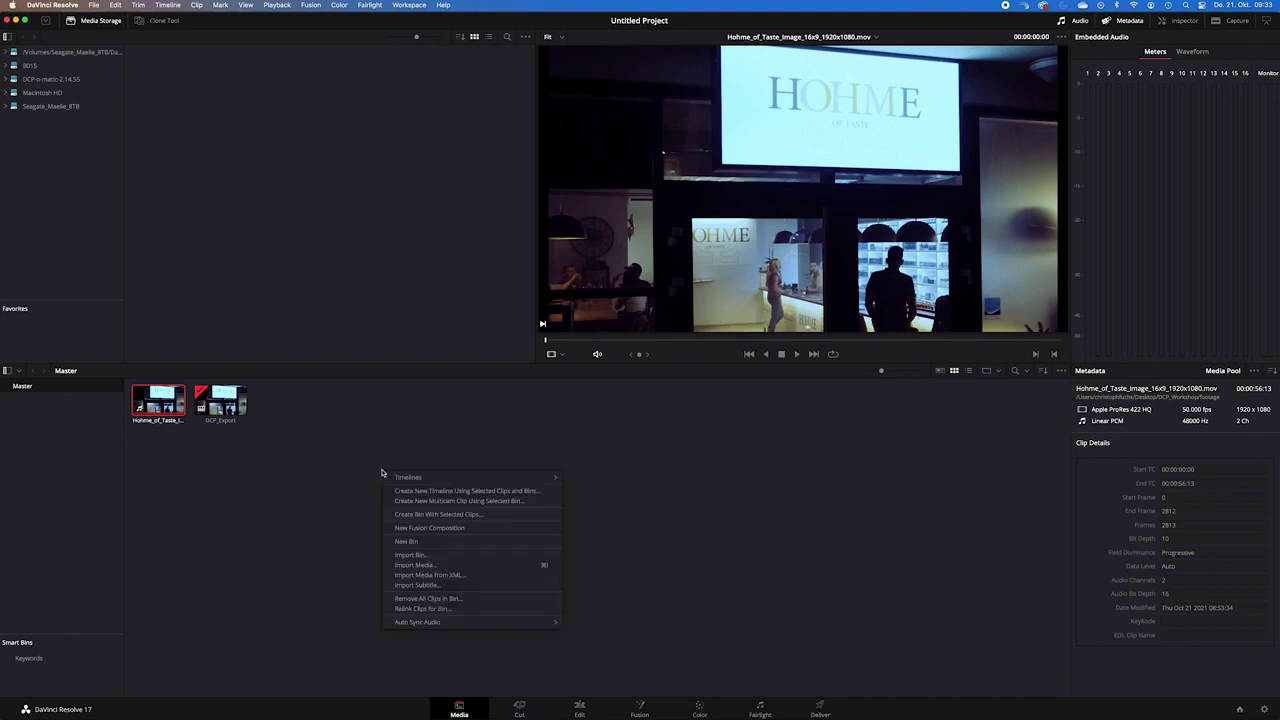
{"action": "left_click", "coordinate": [435, 568]}
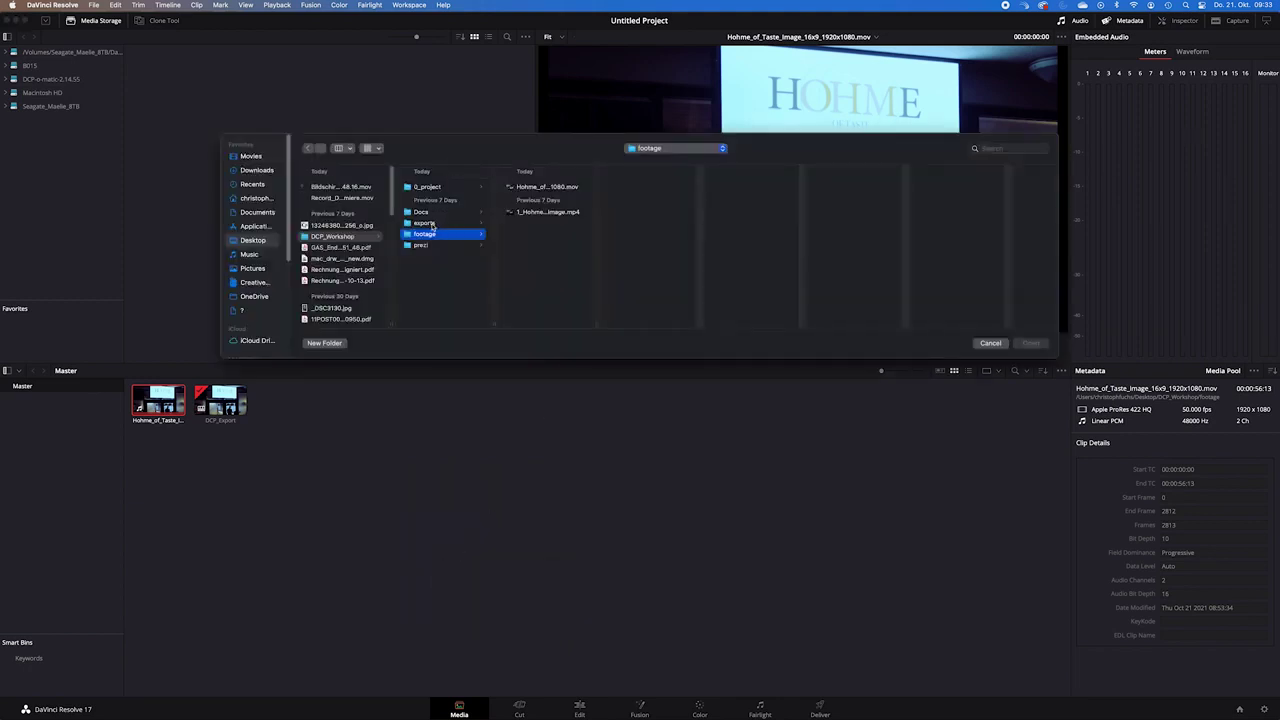
{"action": "left_click", "coordinate": [432, 224]}
{"action": "left_click", "coordinate": [543, 188]}
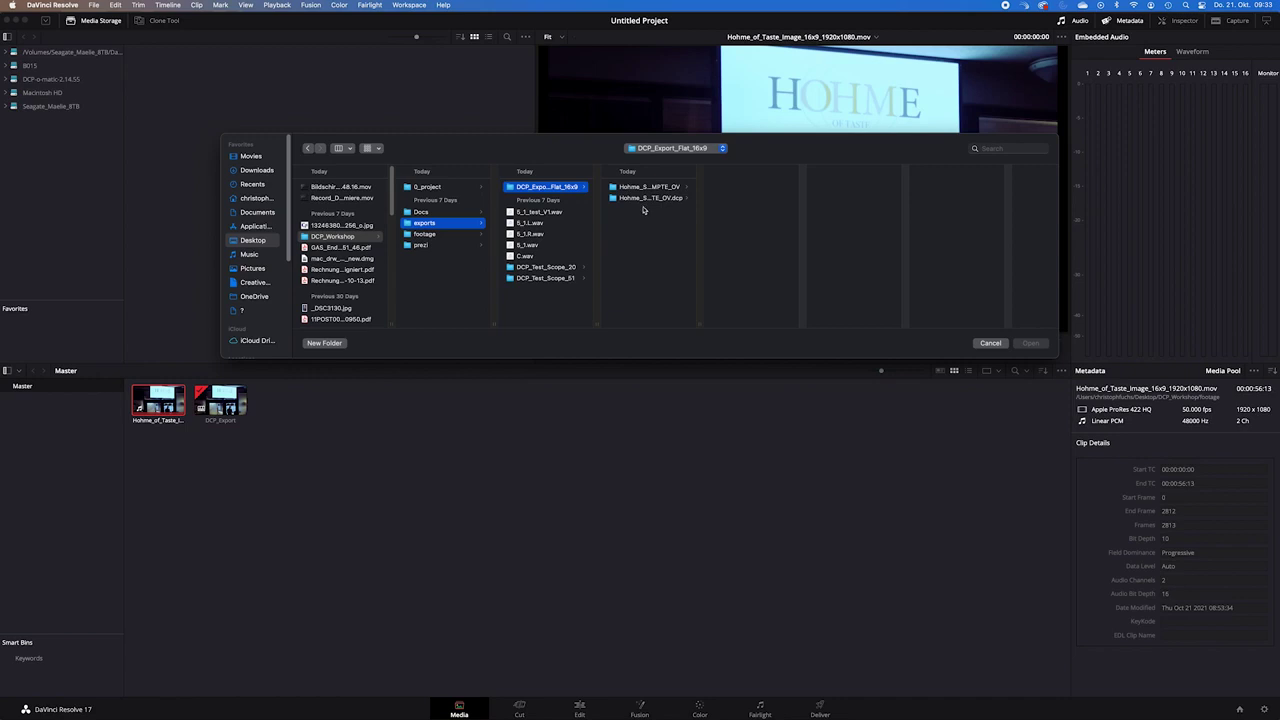
{"action": "left_click", "coordinate": [645, 188]}
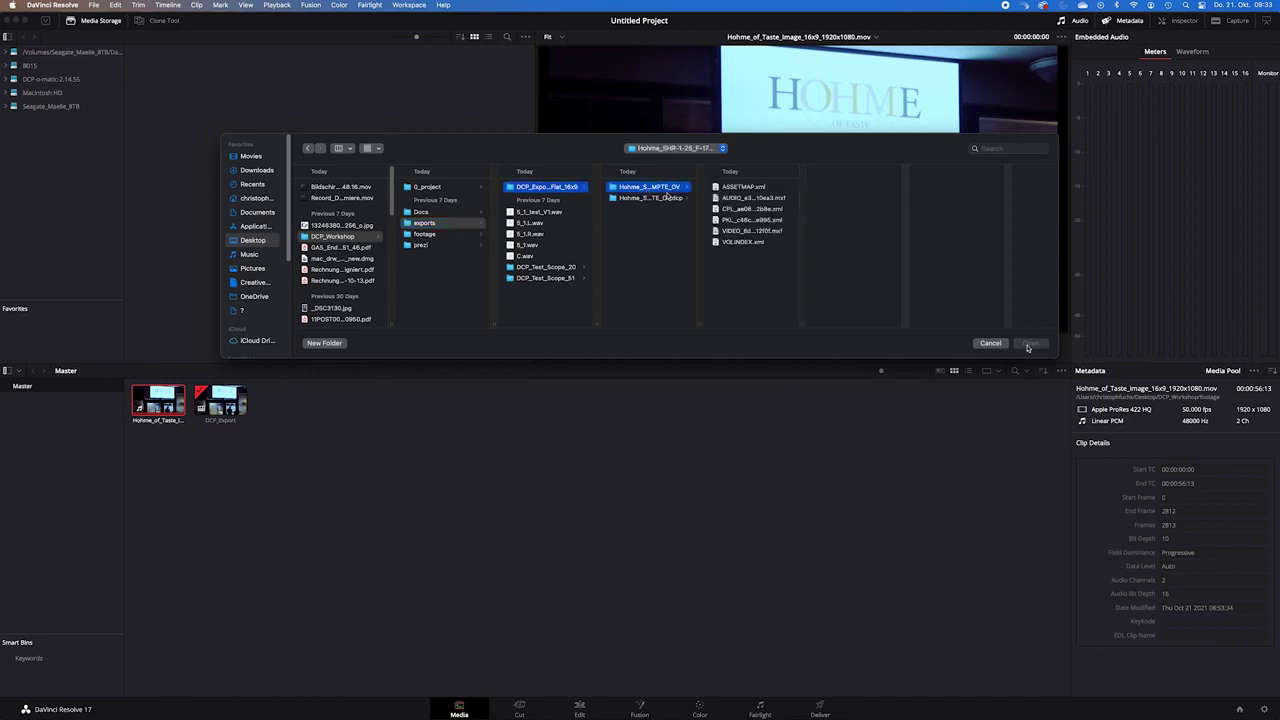
{"action": "left_click_drag", "start_coordinate": [645, 188], "coordinate": [313, 467]}
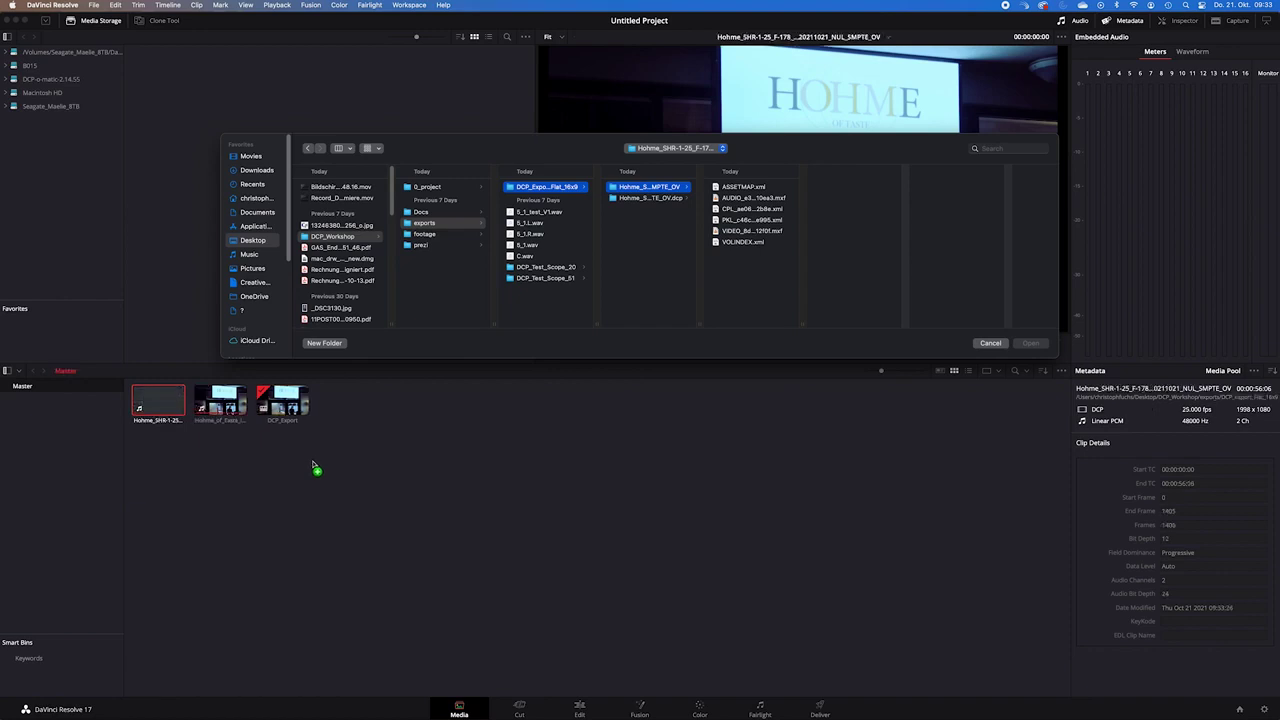
{"action": "left_click", "coordinate": [986, 344]}
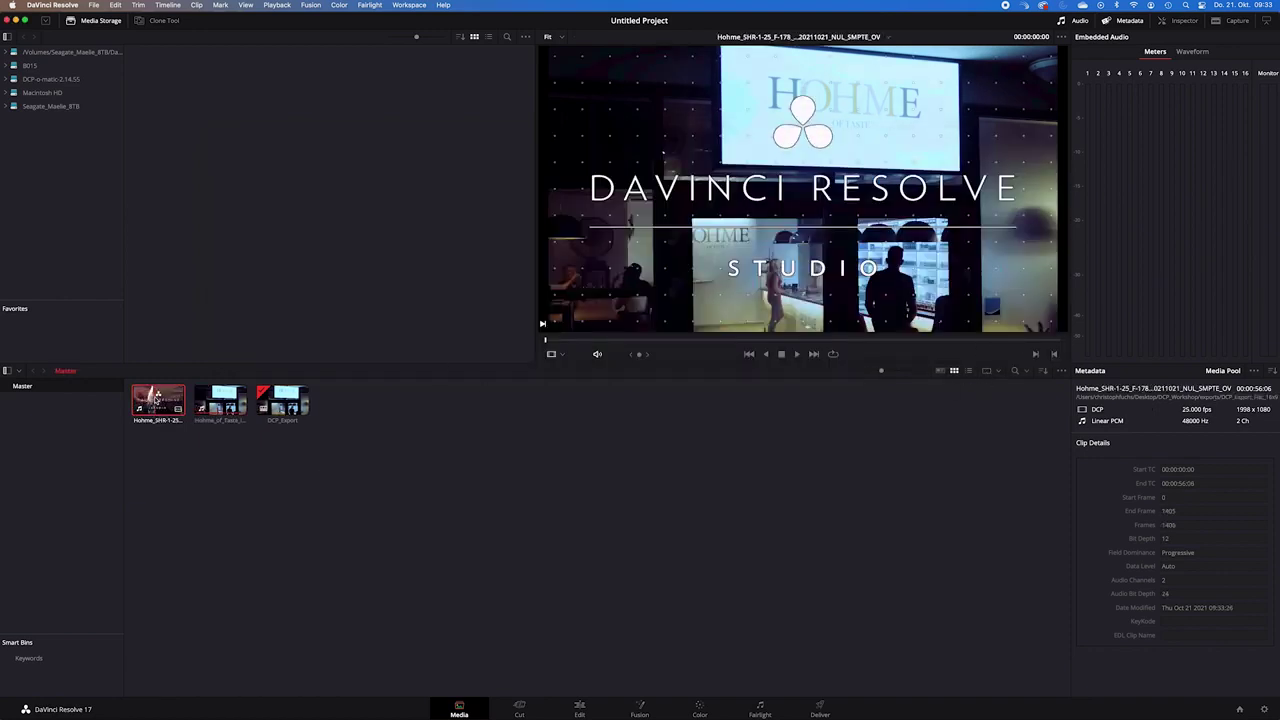
Step: Play the re-imported DCP clip, jump near its end, play again and stop
{"action": "key", "text": "space"}
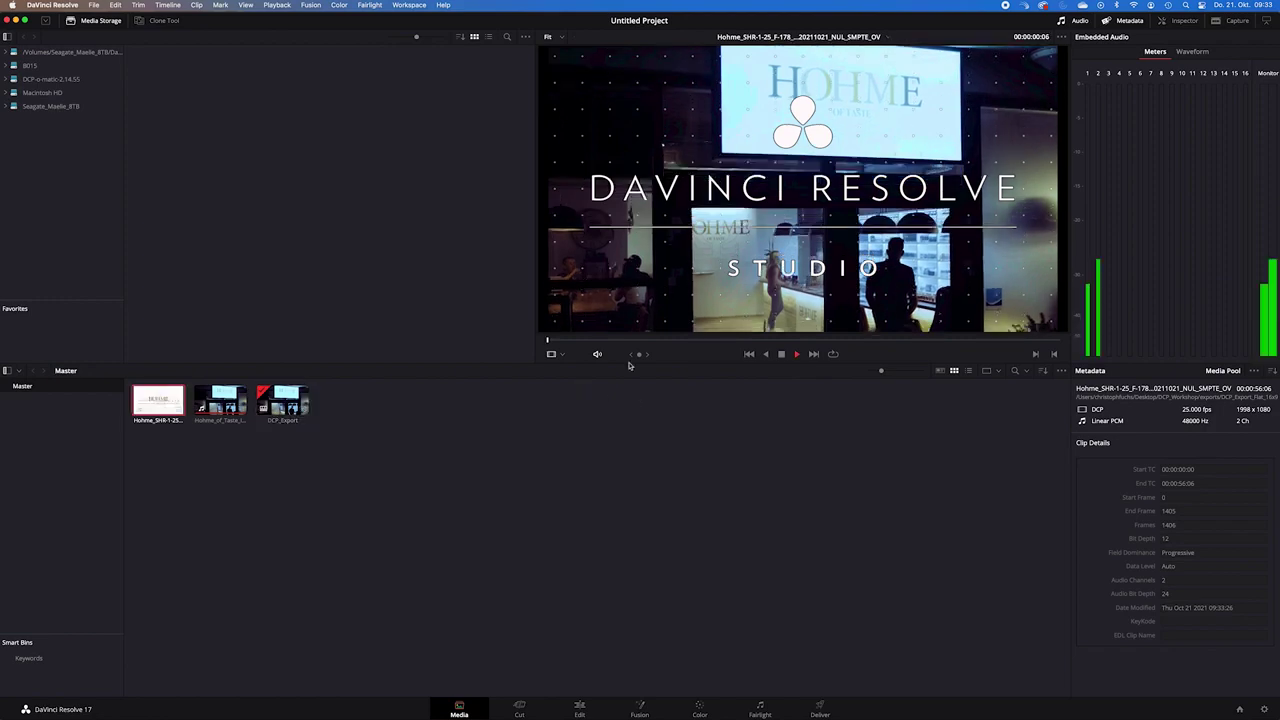
{"action": "left_click_drag", "start_coordinate": [562, 344], "coordinate": [970, 348]}
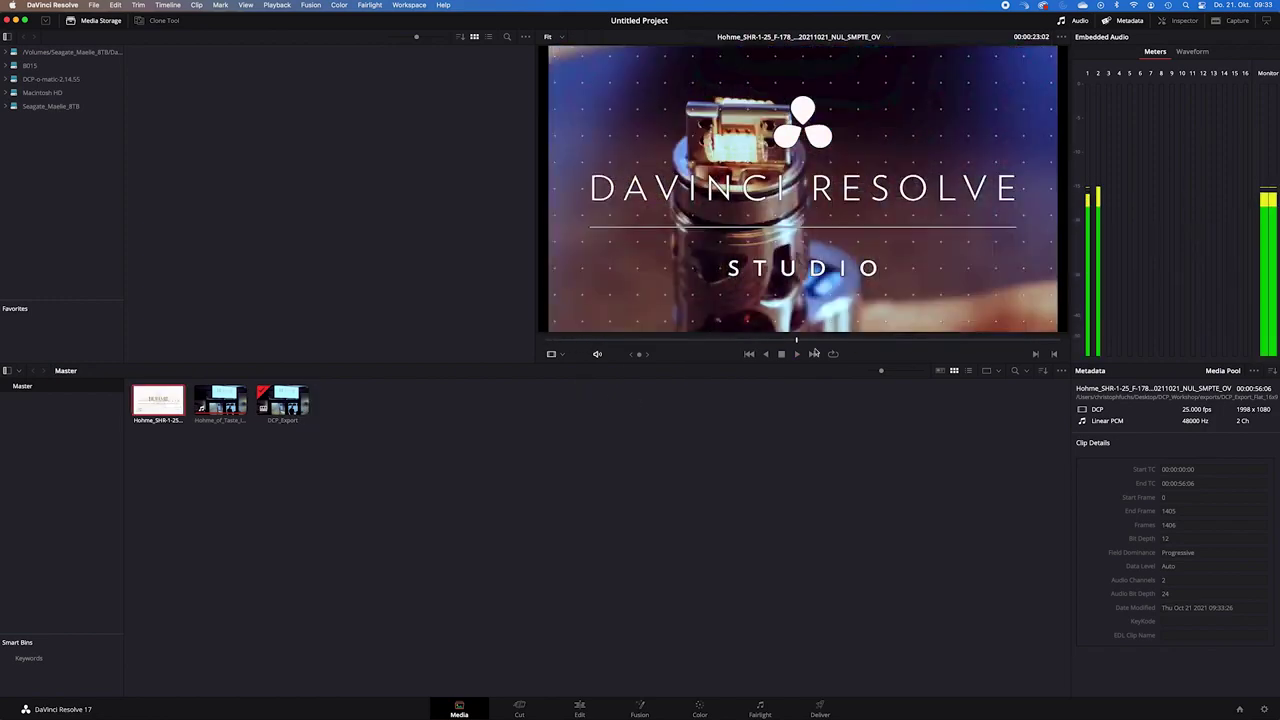
{"action": "key", "text": "space"}
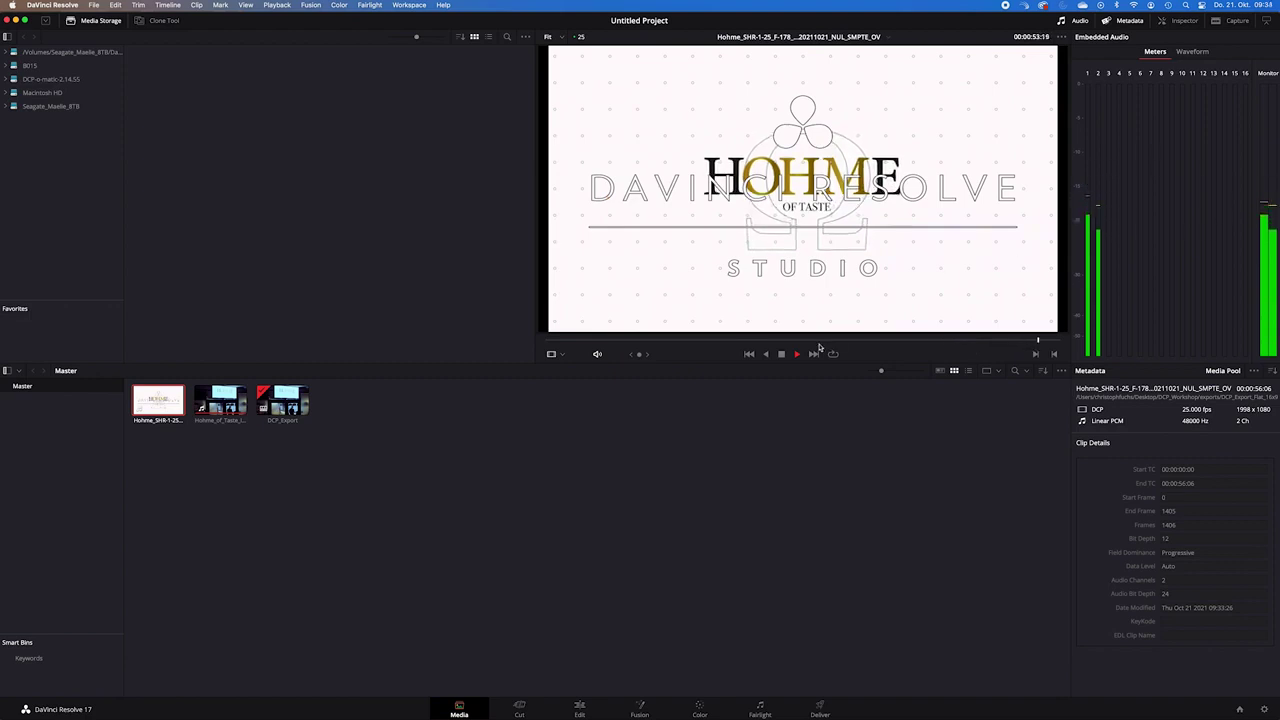
{"action": "key", "text": "space"}
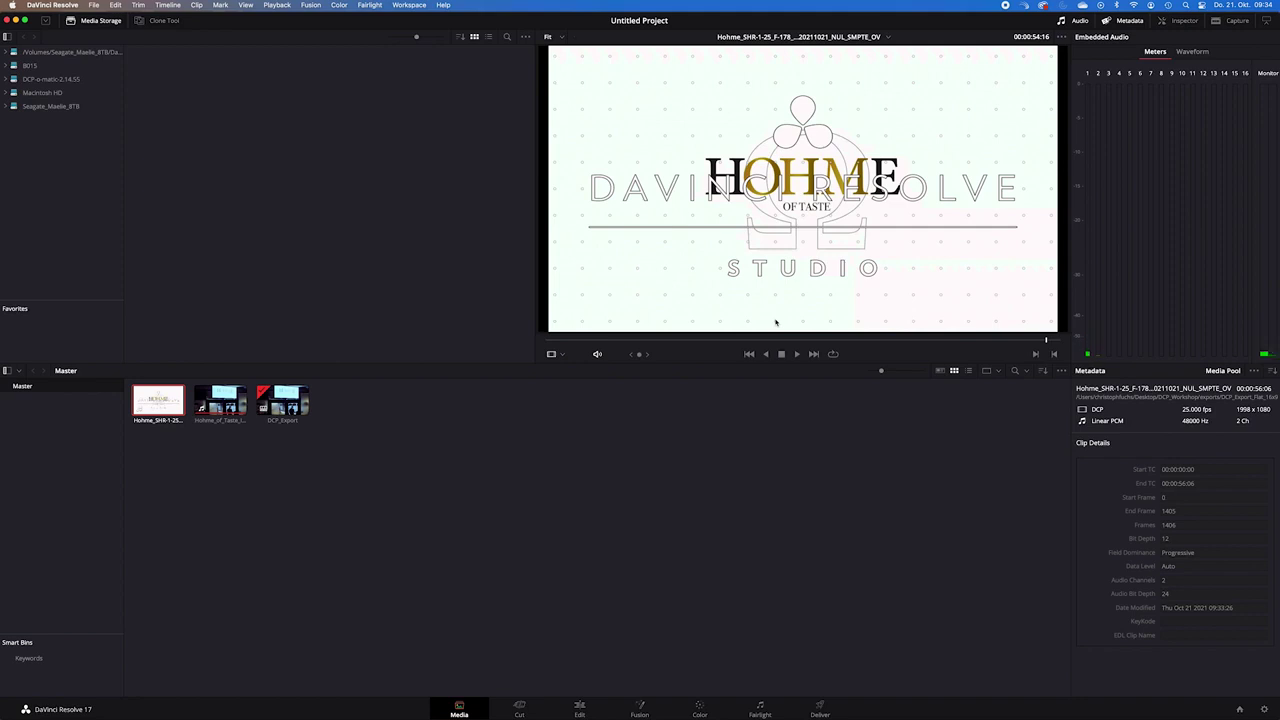
Step: Launch DCP-o-matic 2 Player by searching 'dcp' in Spotlight
{"action": "key", "text": "super+space"}
{"action": "type", "text": "dcp"}
{"action": "key", "text": "Return"}
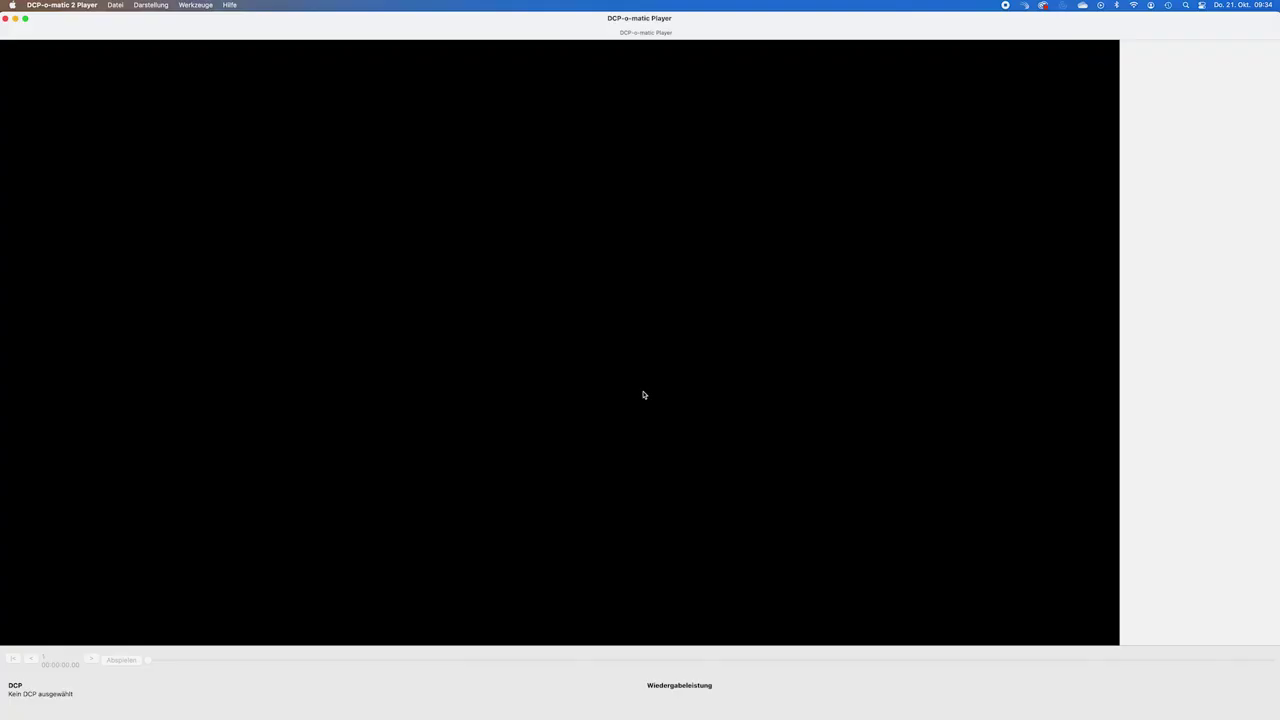
Step: Load the Hohme DCP folder from DCP_Export_Flat_16x9 via Datei > open DCP
{"action": "left_click", "coordinate": [116, 5]}
{"action": "left_click", "coordinate": [118, 20]}
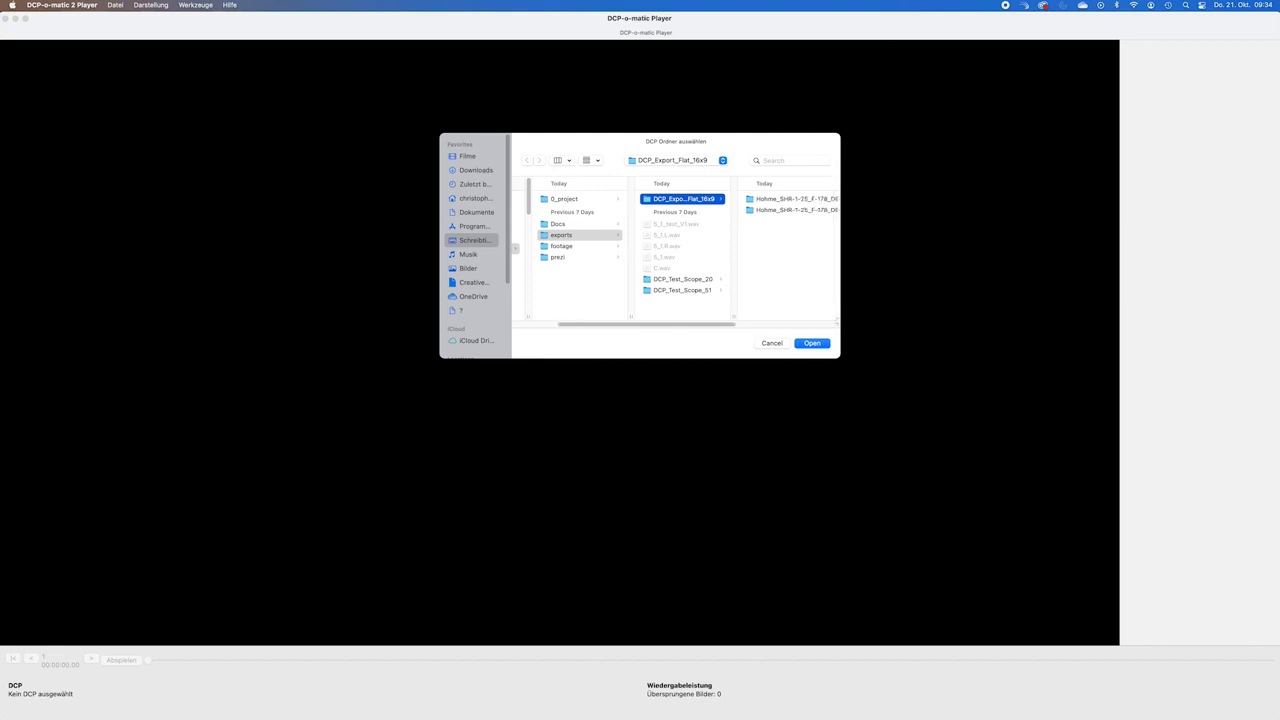
{"action": "left_click", "coordinate": [768, 198]}
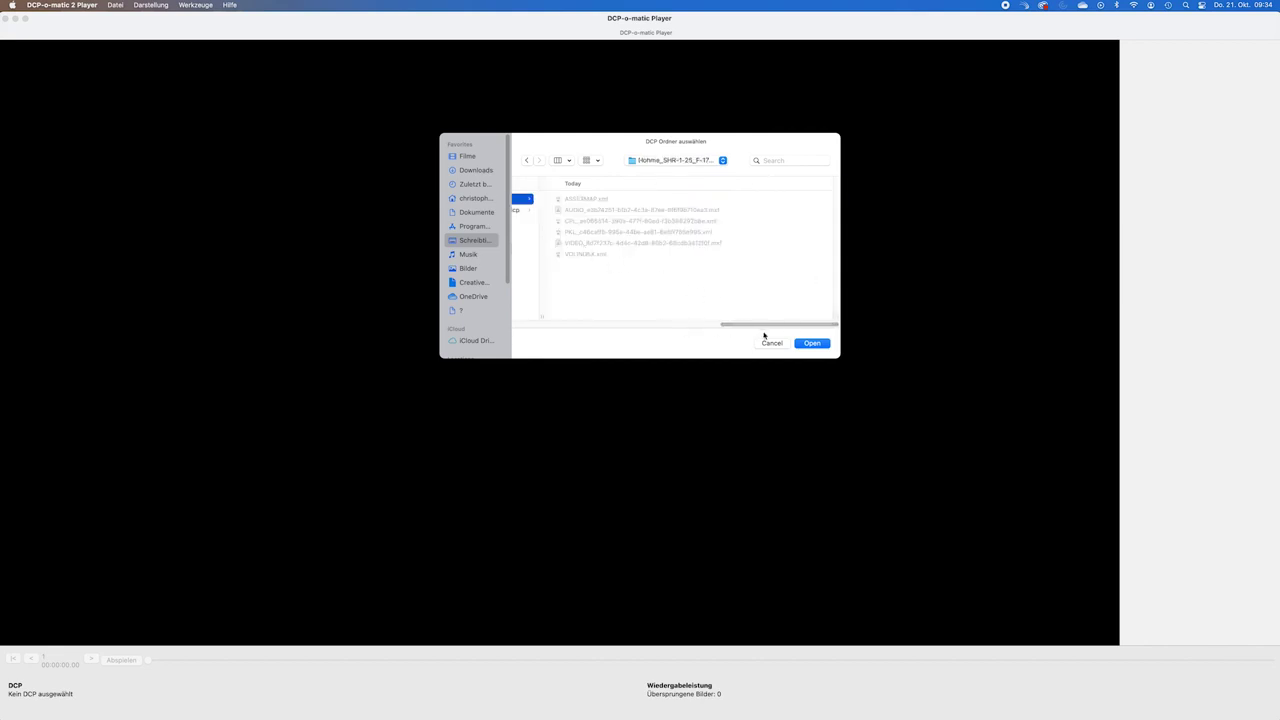
{"action": "left_click_drag", "start_coordinate": [766, 328], "coordinate": [714, 329]}
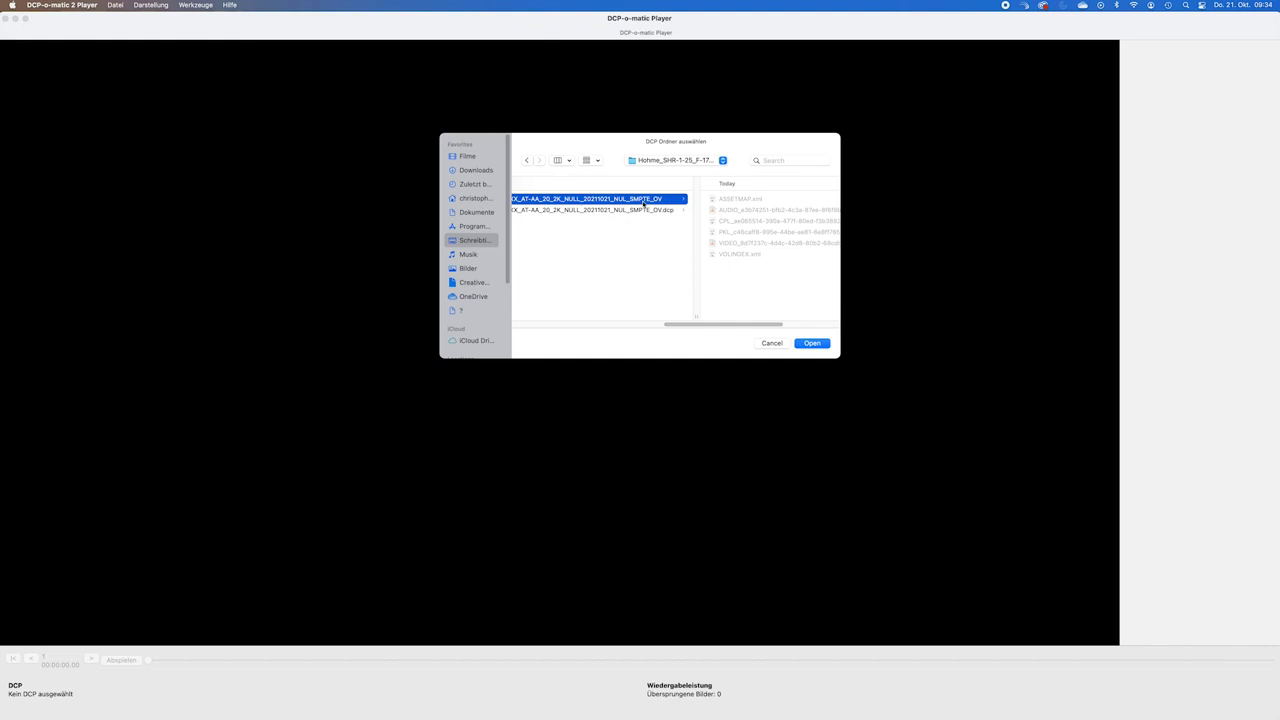
{"action": "left_click", "coordinate": [822, 350]}
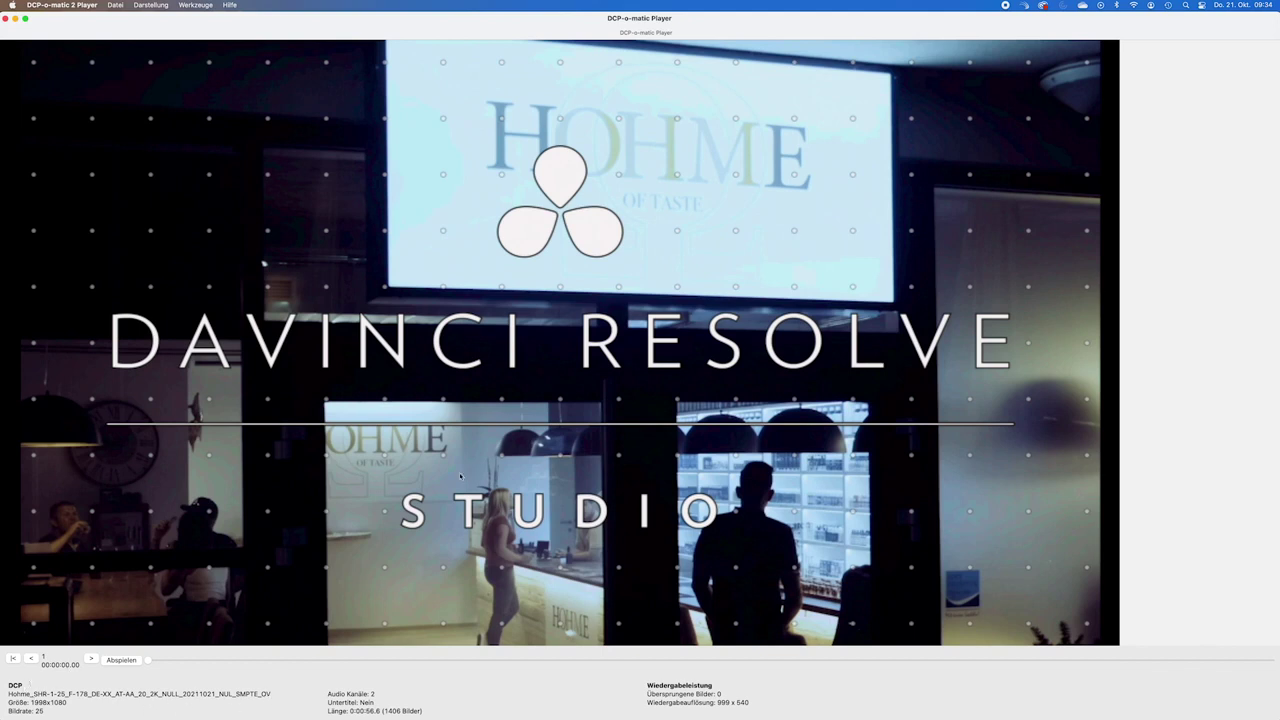
Step: Play and pause the DCP, then run Werkzeuge > DCP Integrität prüfen and accept the success message
{"action": "key", "text": "space"}
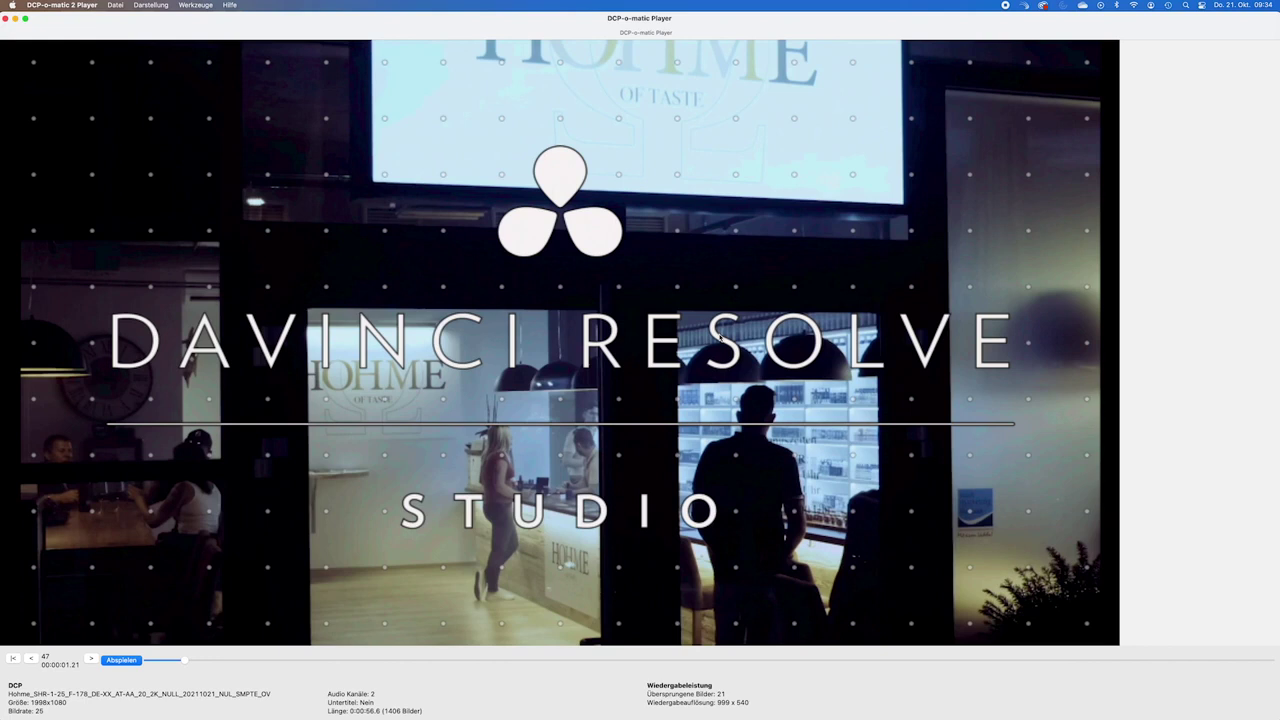
{"action": "key", "text": "space"}
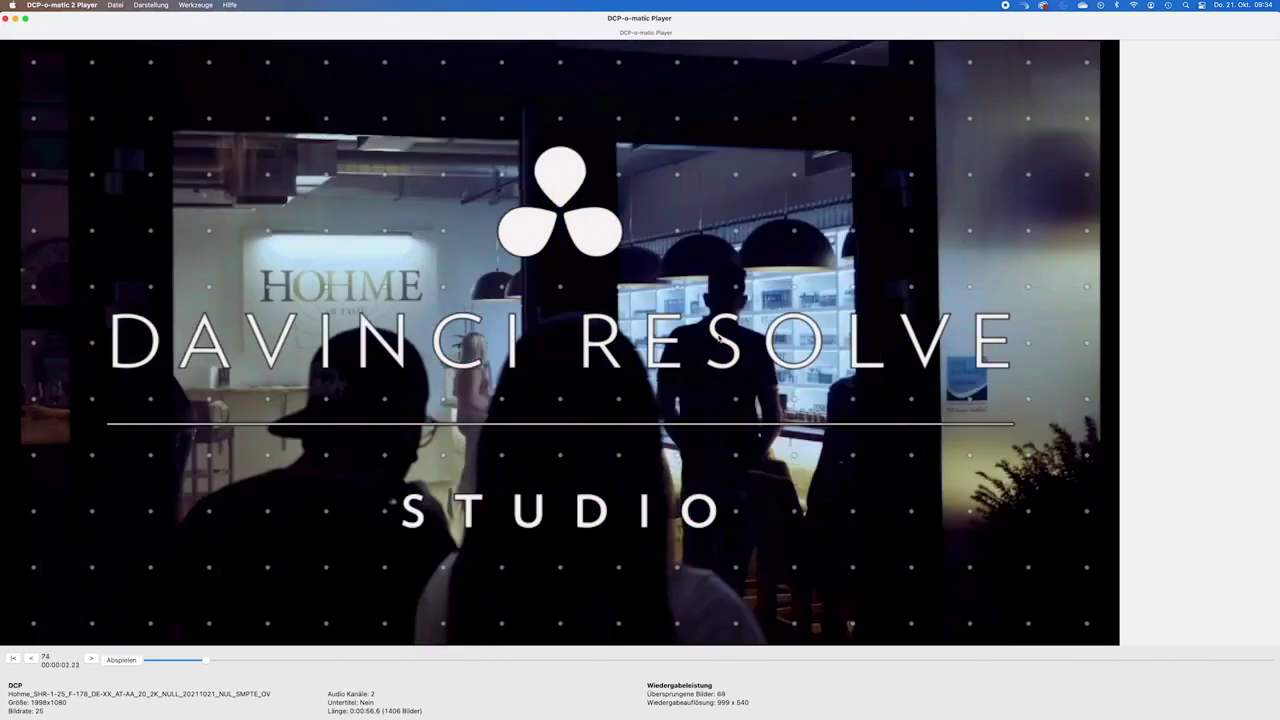
{"action": "left_click", "coordinate": [193, 6]}
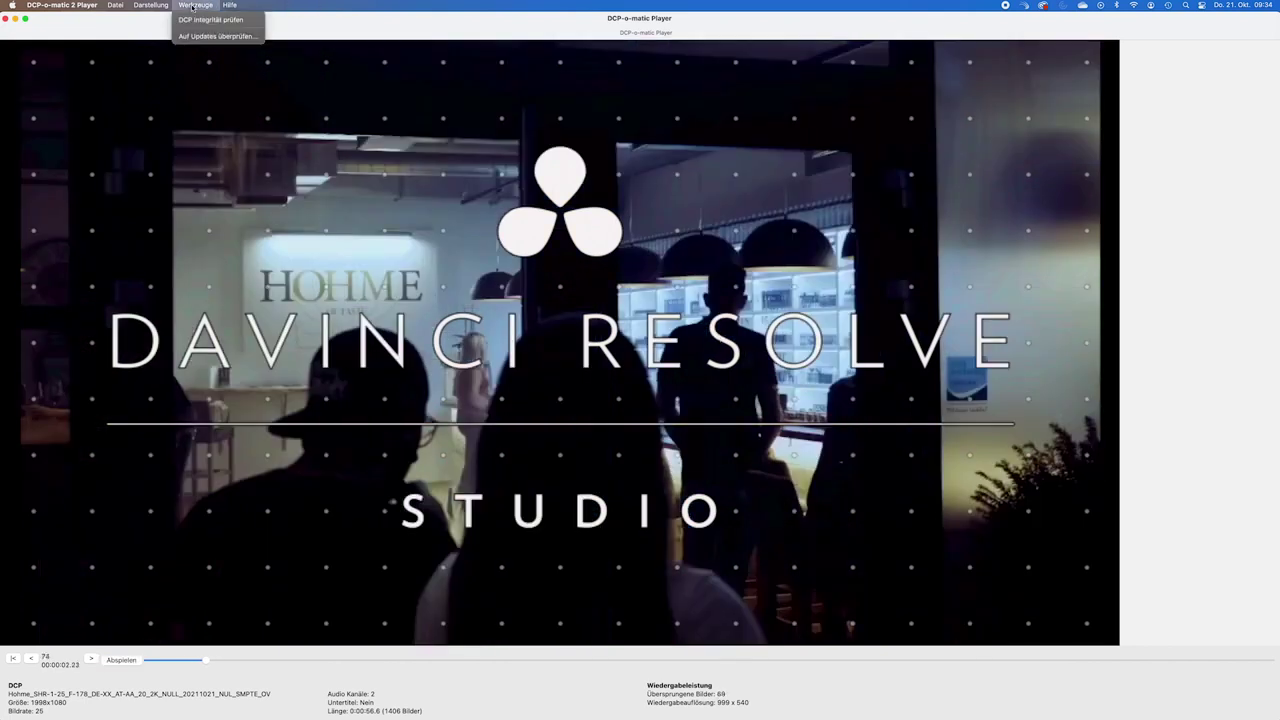
{"action": "left_click", "coordinate": [196, 20]}
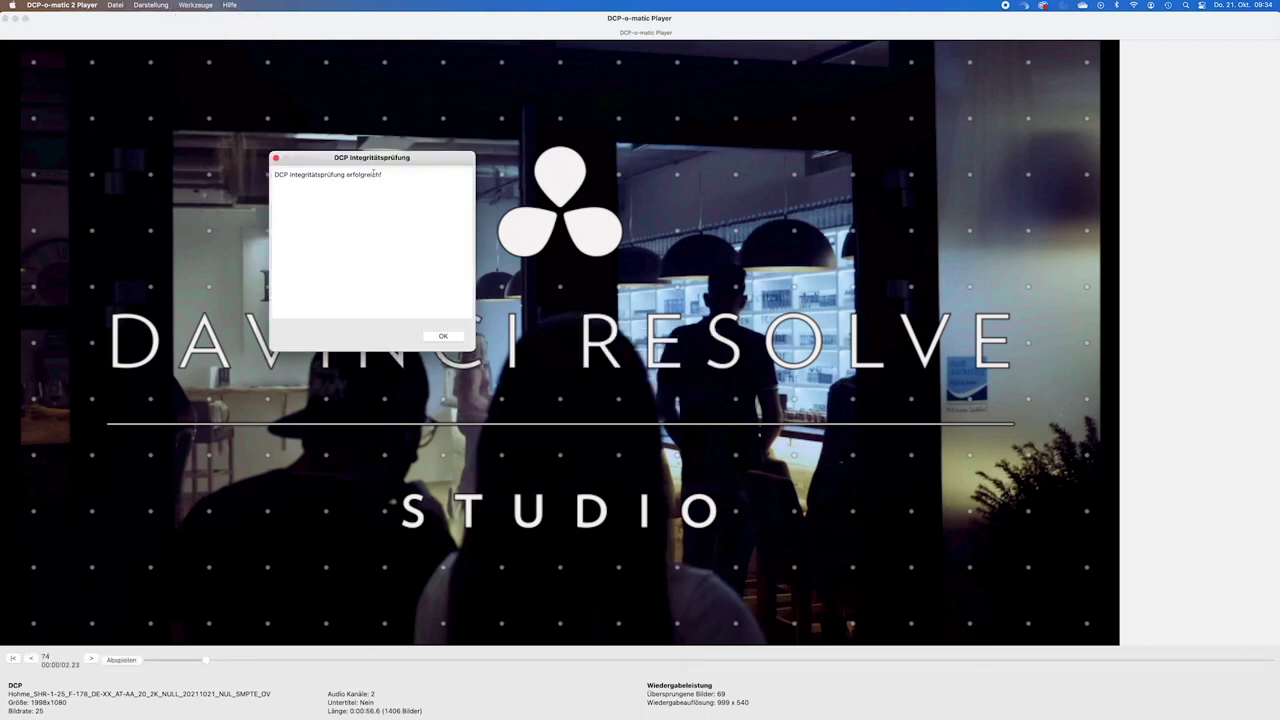
{"action": "left_click", "coordinate": [437, 337]}
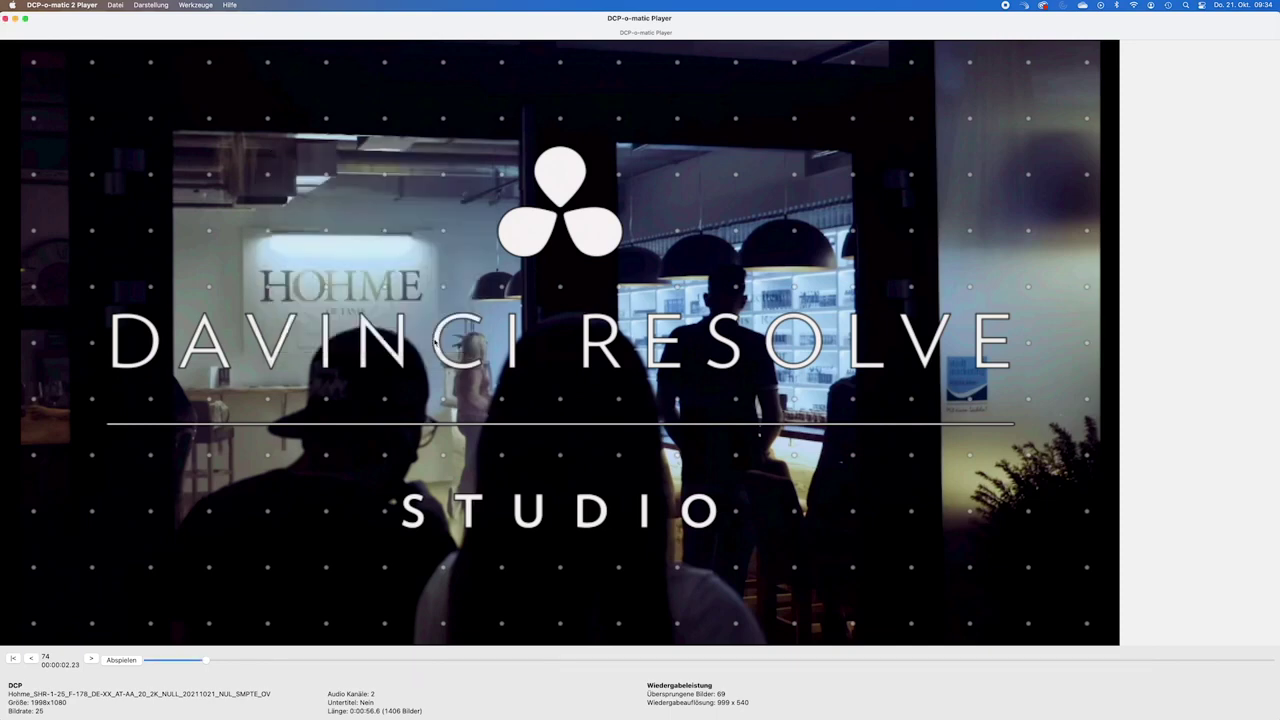